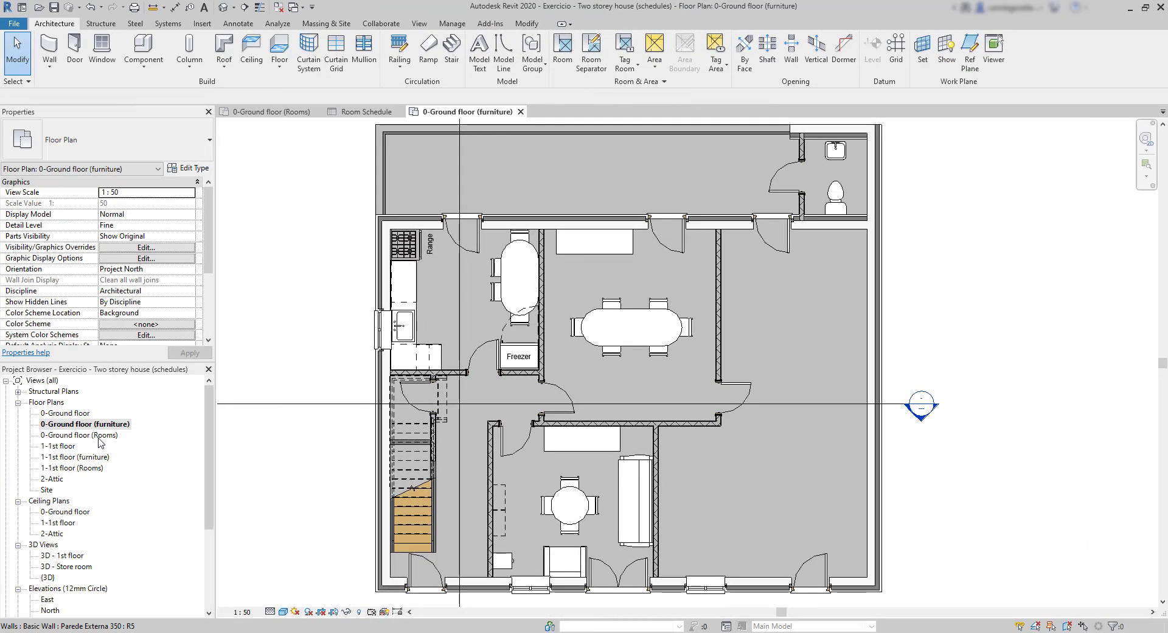
# - Review the room and furniture floor plans of the ground floor and the 1st floor
pyautogui.doubleClick(98, 436)
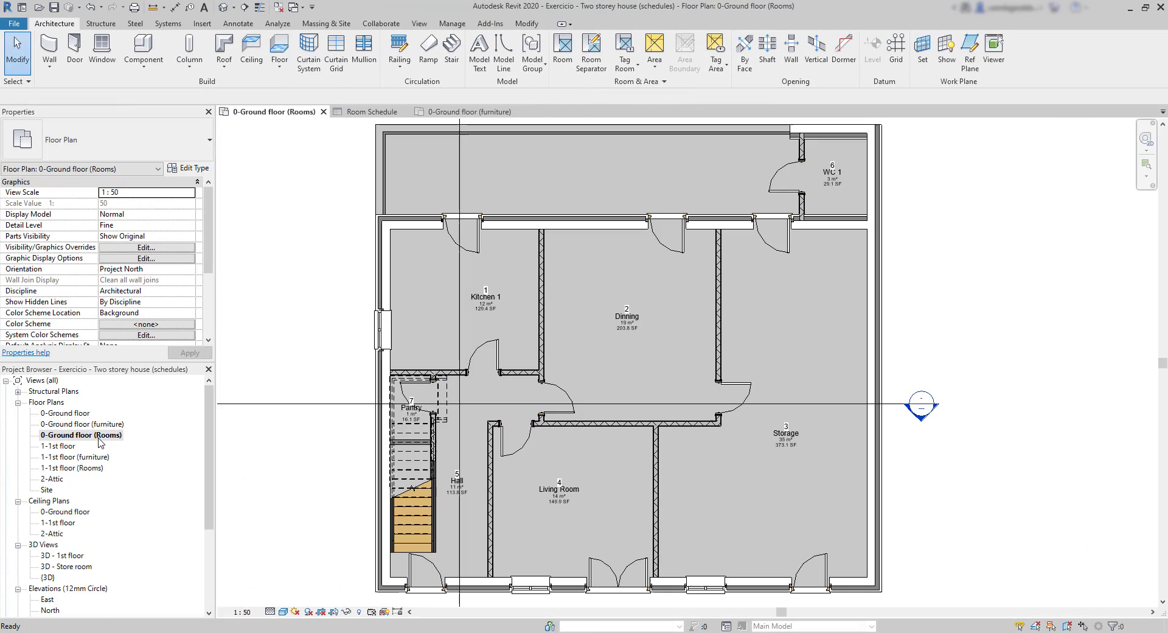
pyautogui.click(597, 369)
pyautogui.click(322, 348)
pyautogui.doubleClick(112, 425)
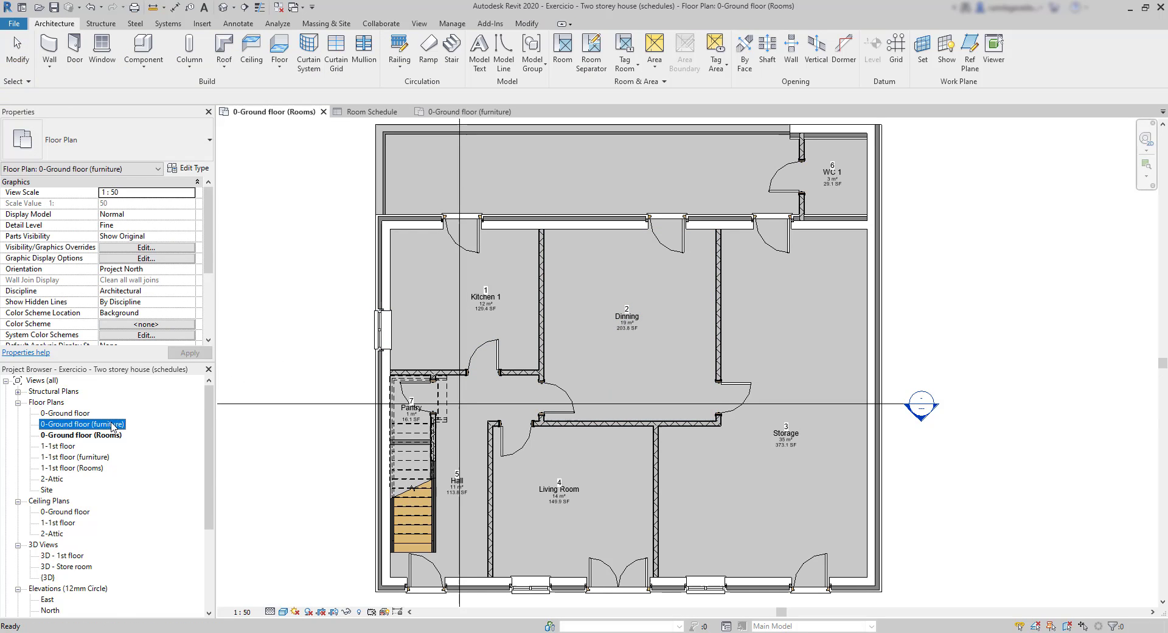
pyautogui.doubleClick(95, 457)
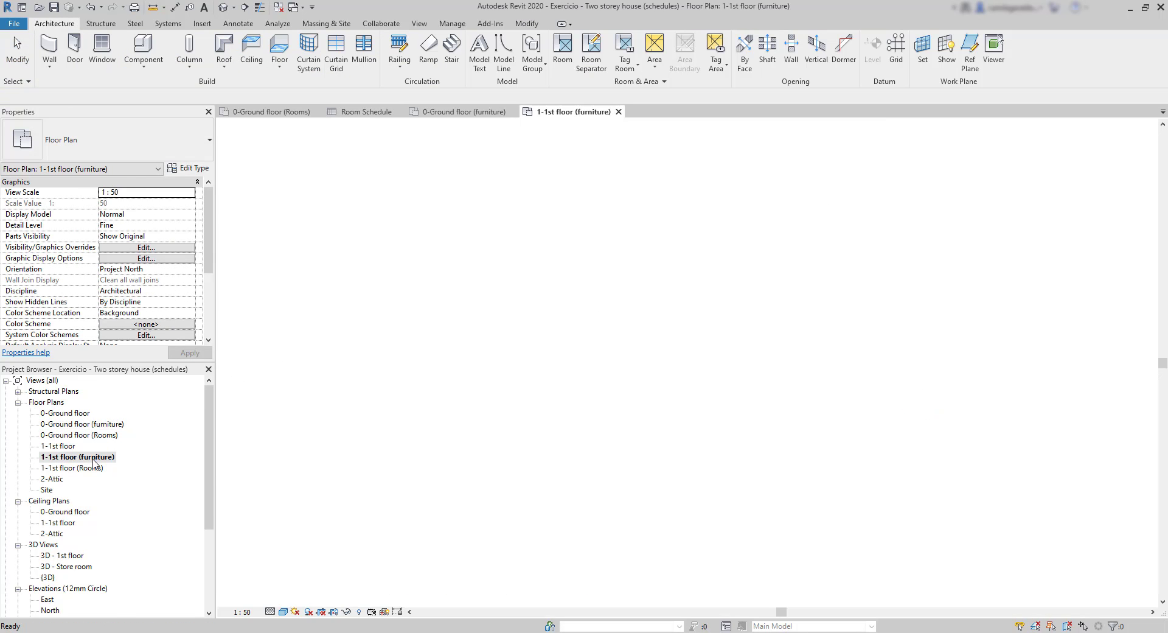
pyautogui.doubleClick(92, 468)
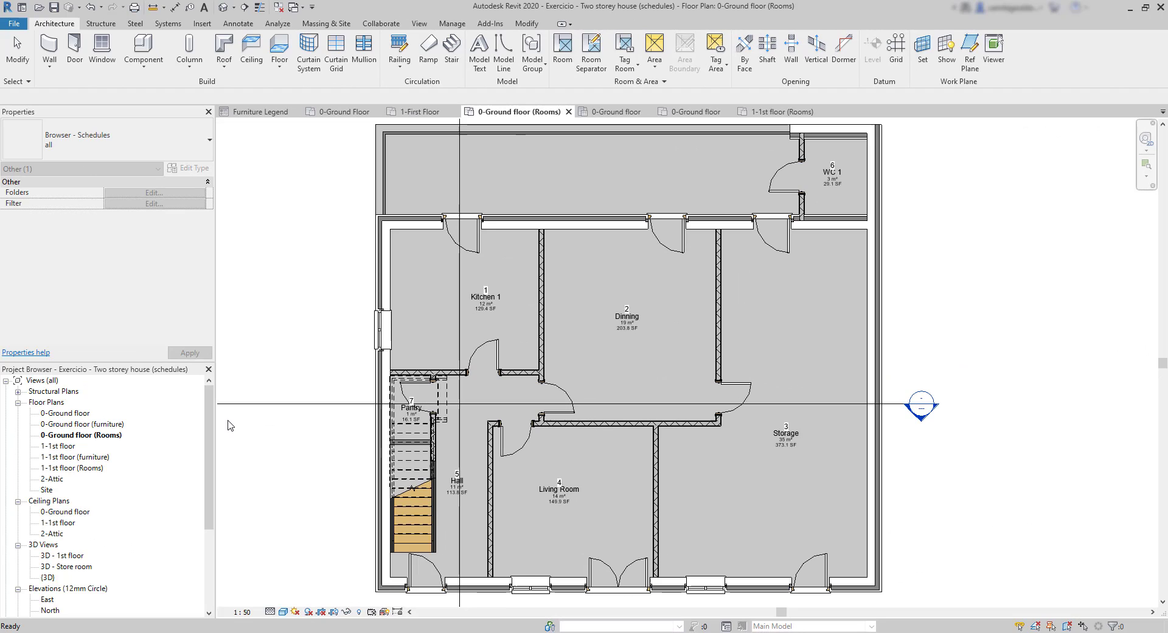
# - Start a new schedule of building components for the Rooms category, named Room Schedule
pyautogui.moveTo(210, 431); pyautogui.dragTo(205, 506)
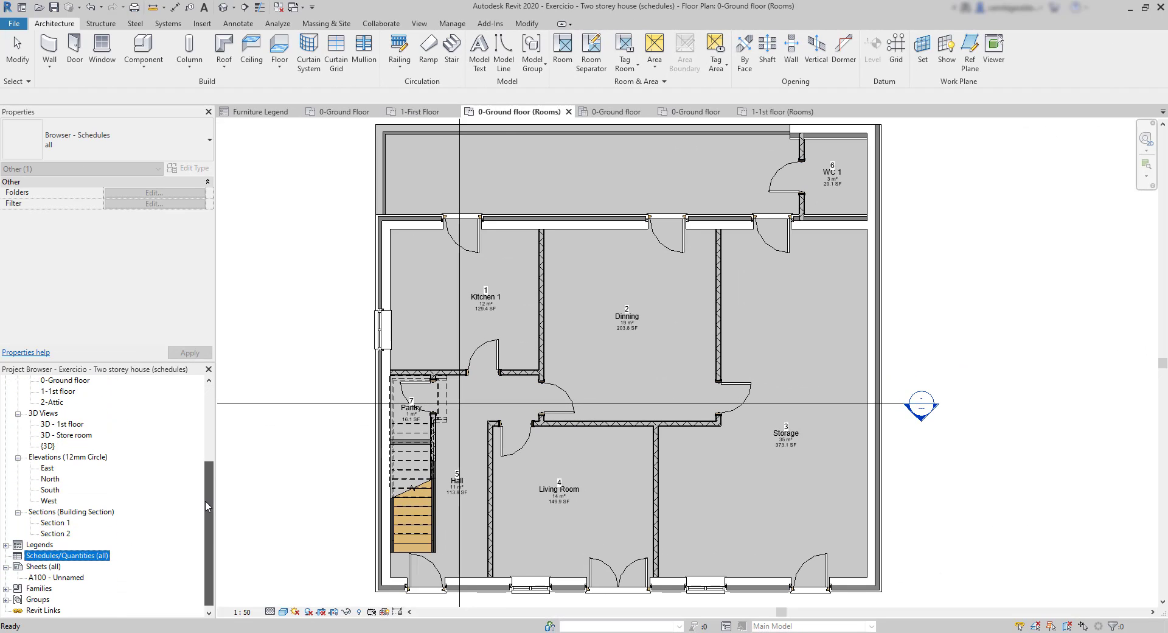
pyautogui.rightClick(73, 555)
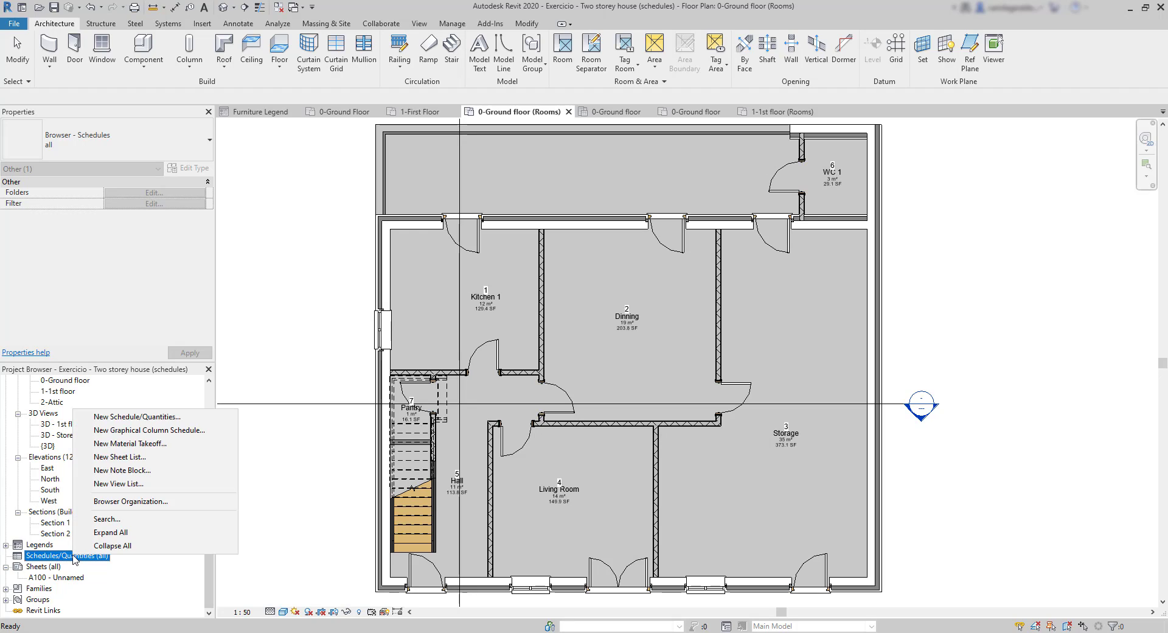
pyautogui.click(163, 419)
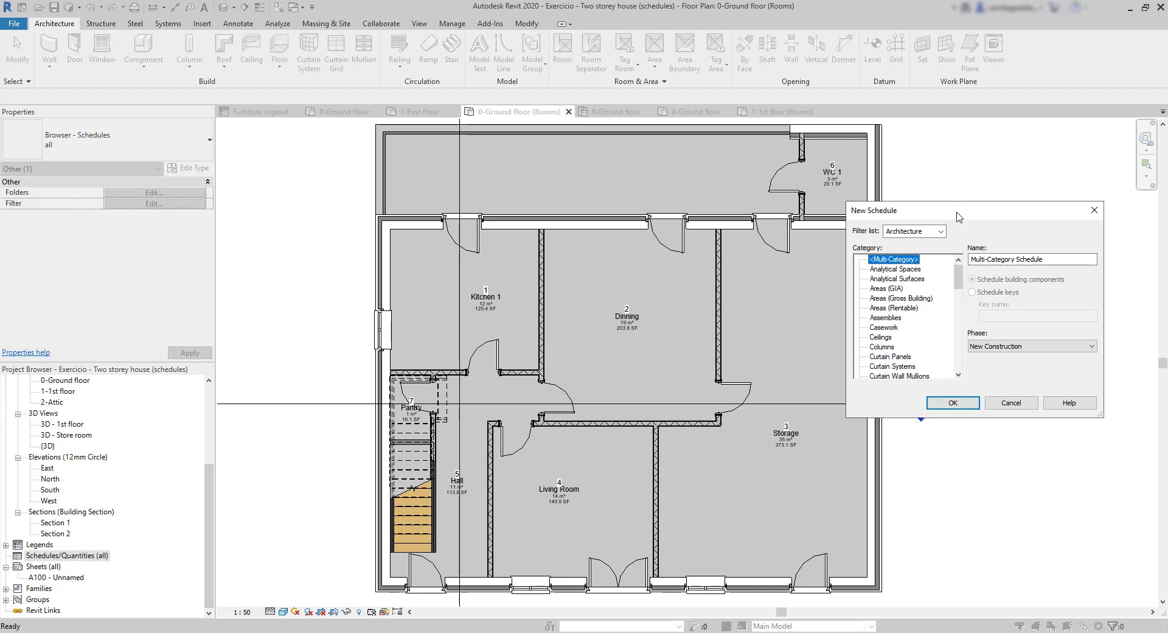
pyautogui.moveTo(953, 216); pyautogui.dragTo(786, 239)
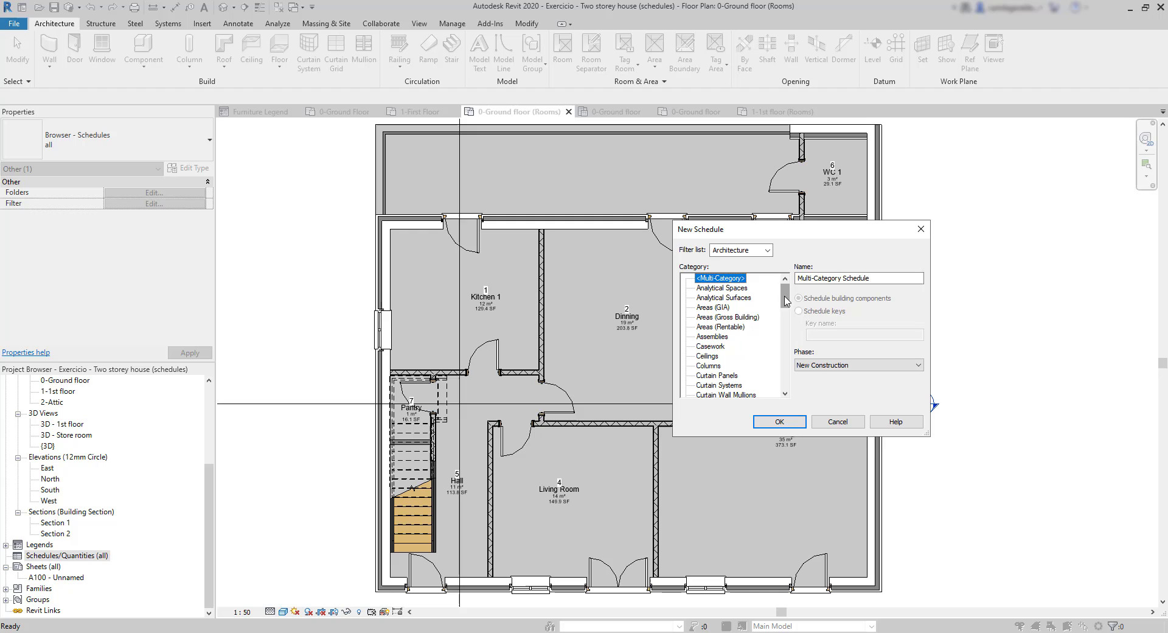
pyautogui.moveTo(786, 303); pyautogui.dragTo(785, 366)
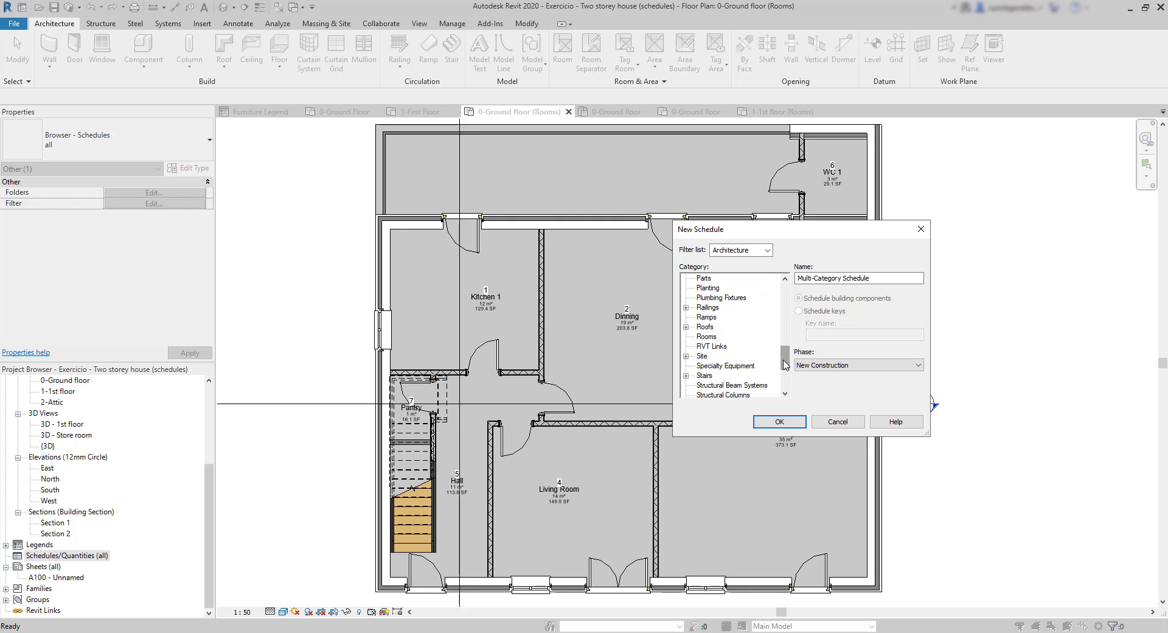
pyautogui.click(709, 338)
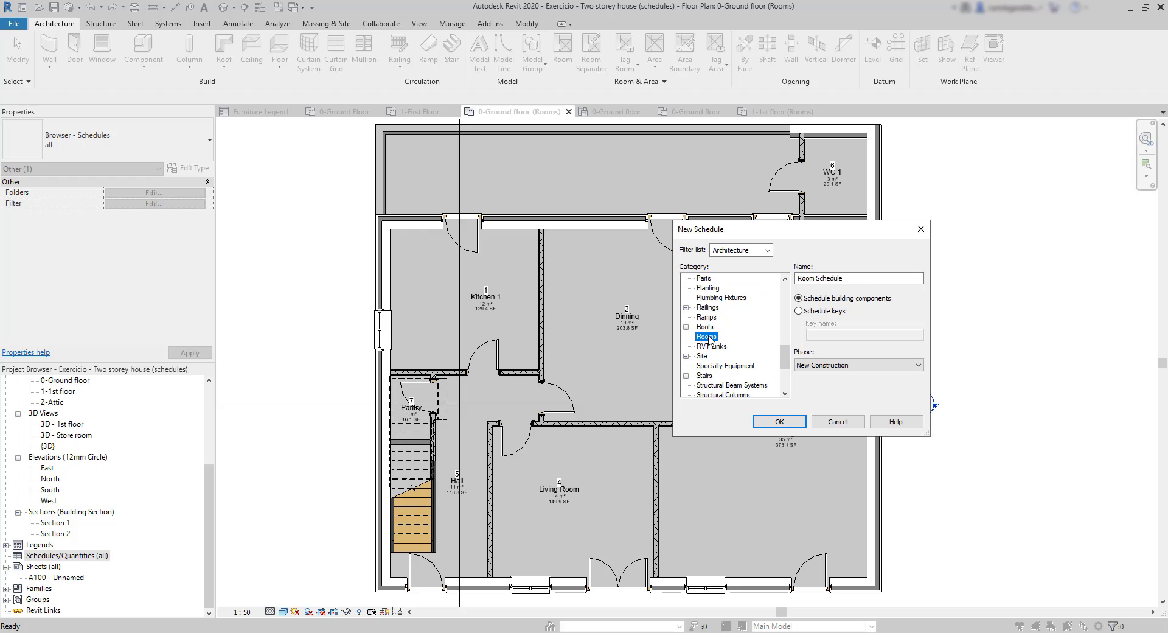
pyautogui.click(840, 278)
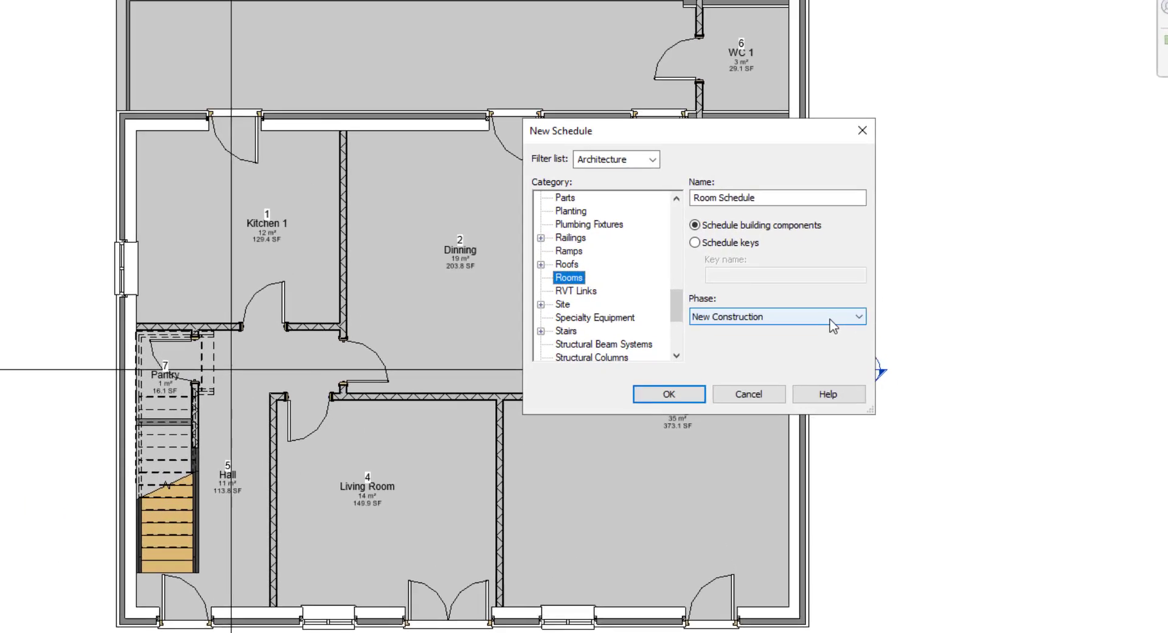
# - Check the phase against the 1-1st floor (Rooms) plan and confirm the new room schedule with the New Construction phase
pyautogui.click(898, 365)
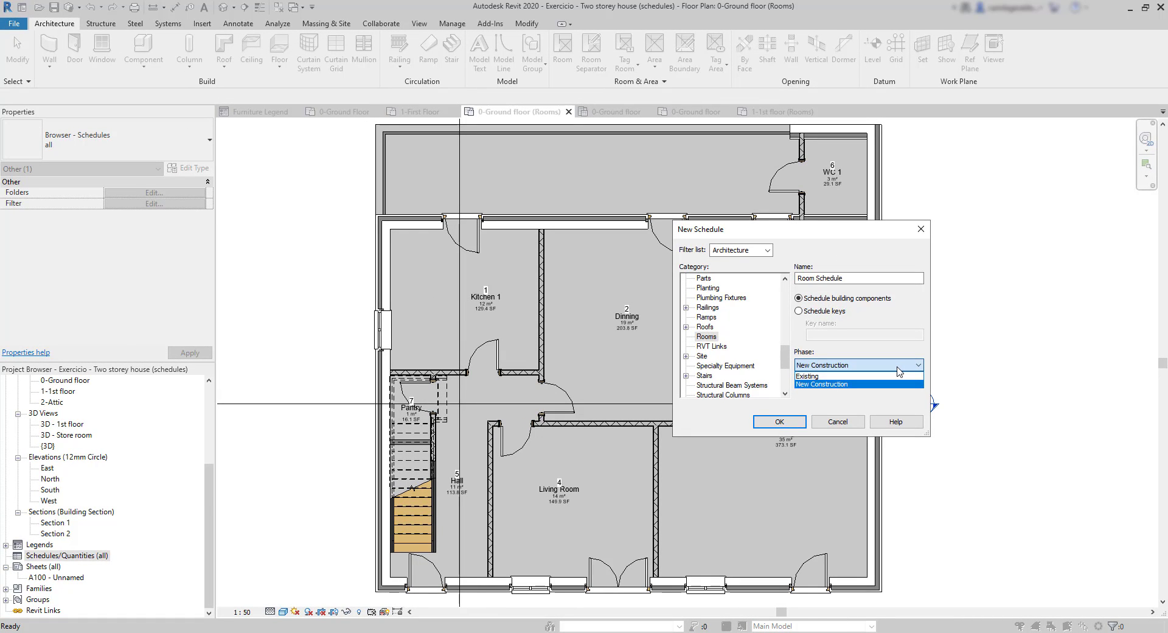
pyautogui.click(897, 367)
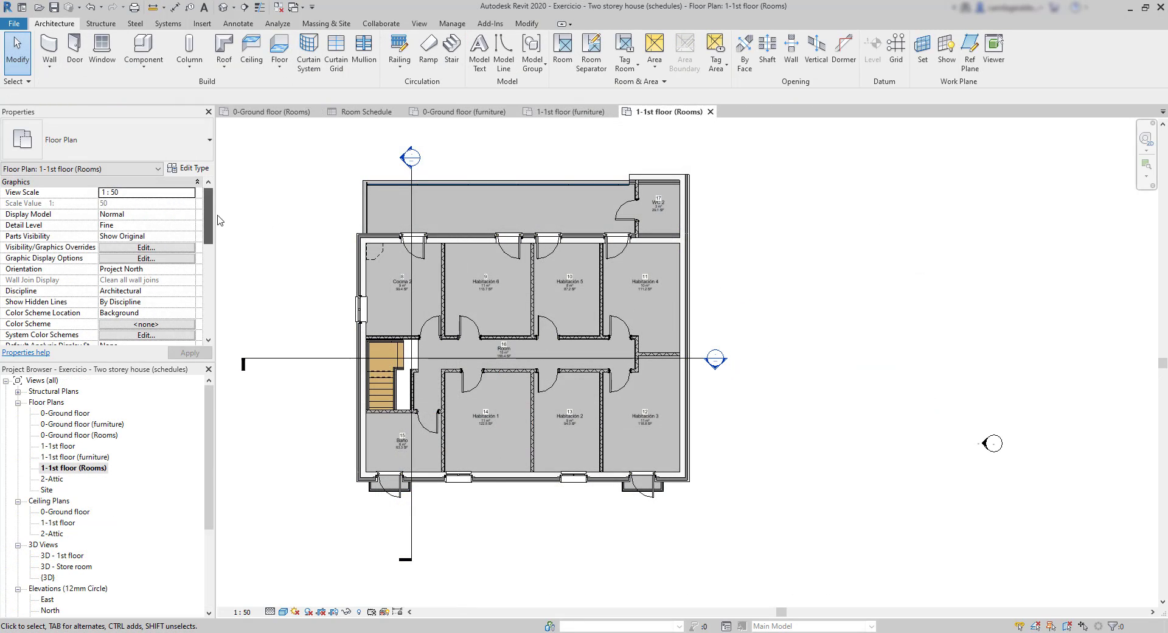
pyautogui.moveTo(208, 216); pyautogui.dragTo(213, 322)
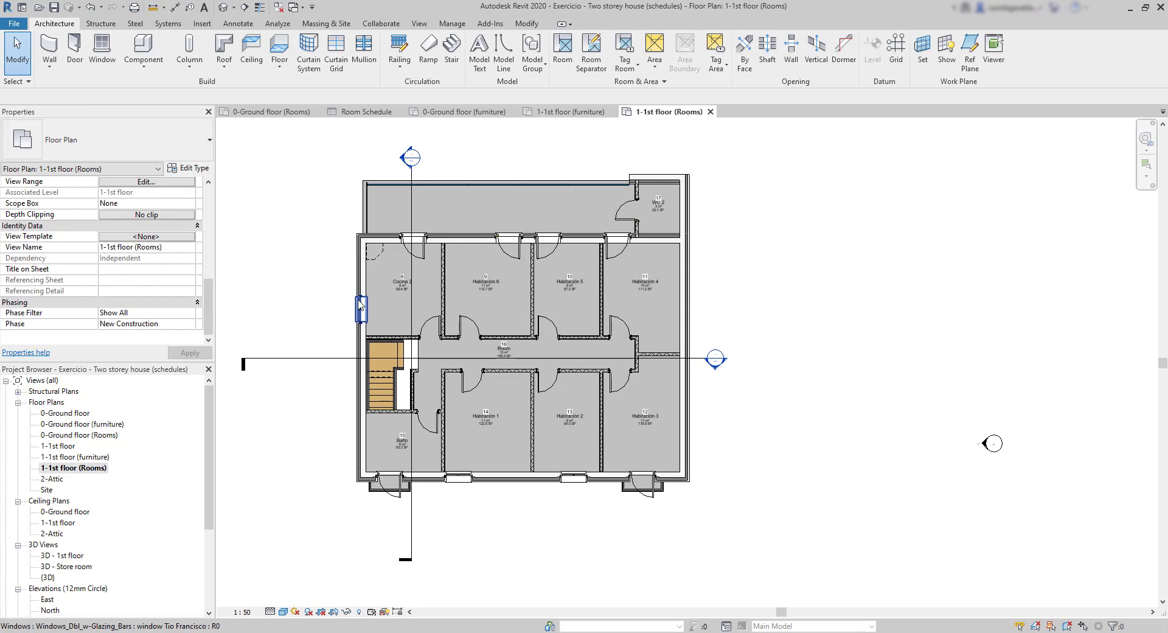
pyautogui.click(361, 310)
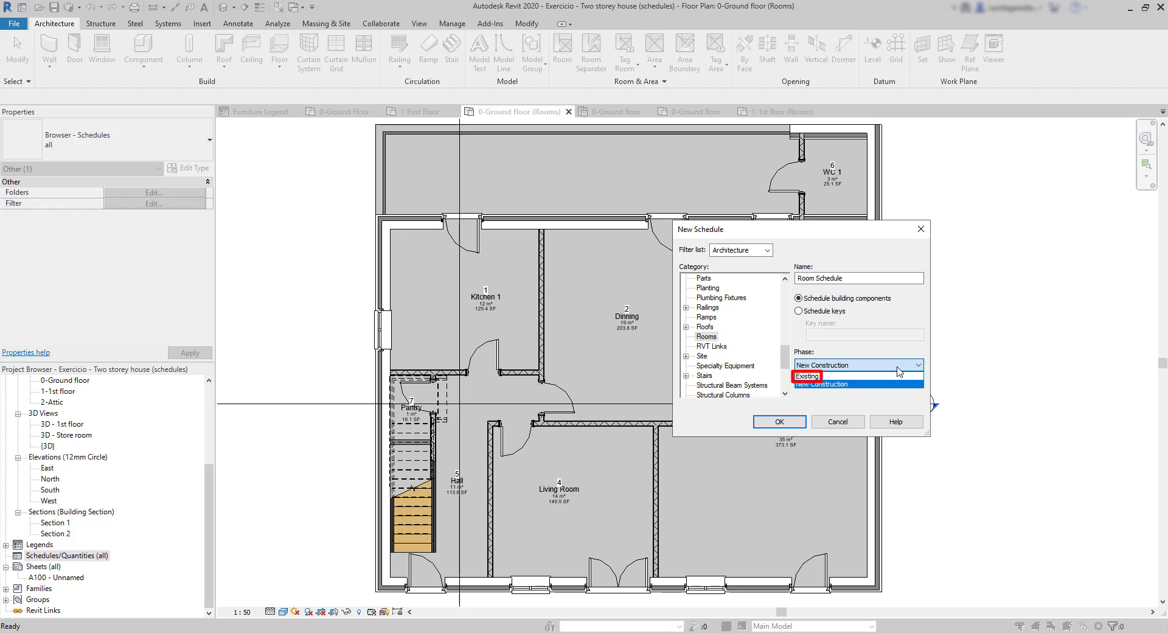
pyautogui.click(898, 367)
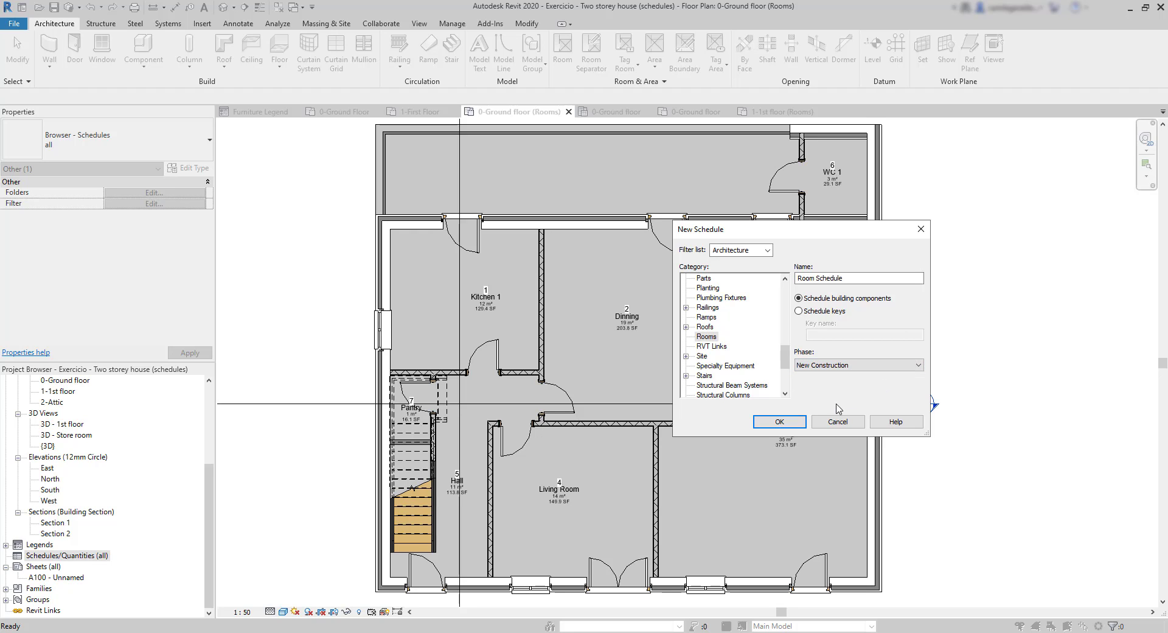
pyautogui.click(788, 424)
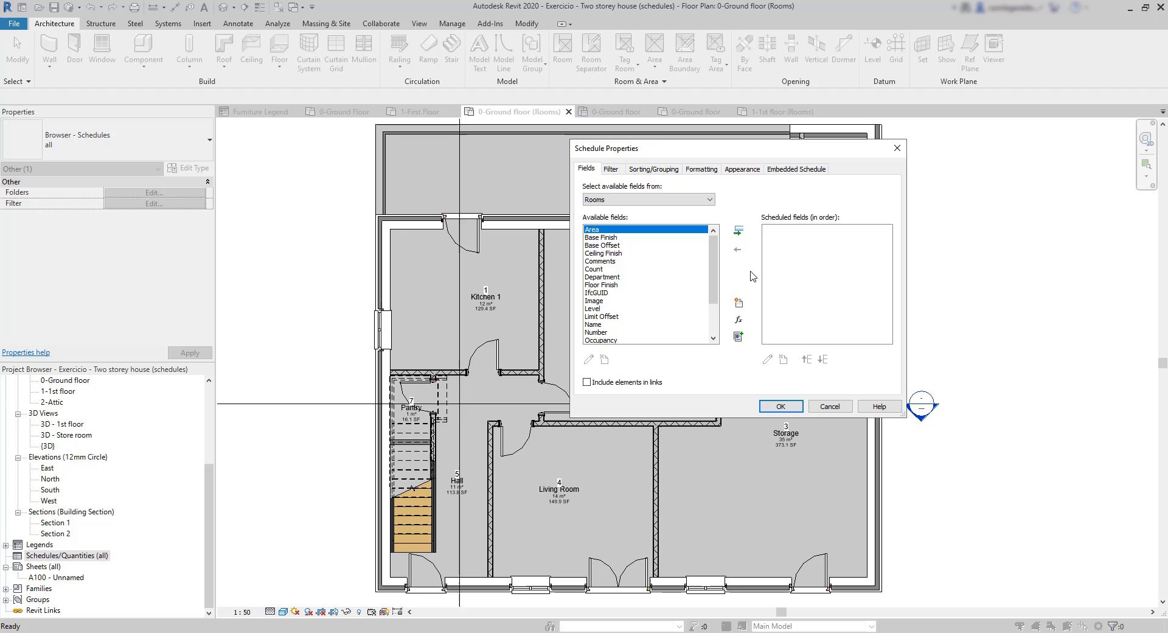
# - Add the Area, Name, Number and Level fields to the room schedule
pyautogui.click(738, 230)
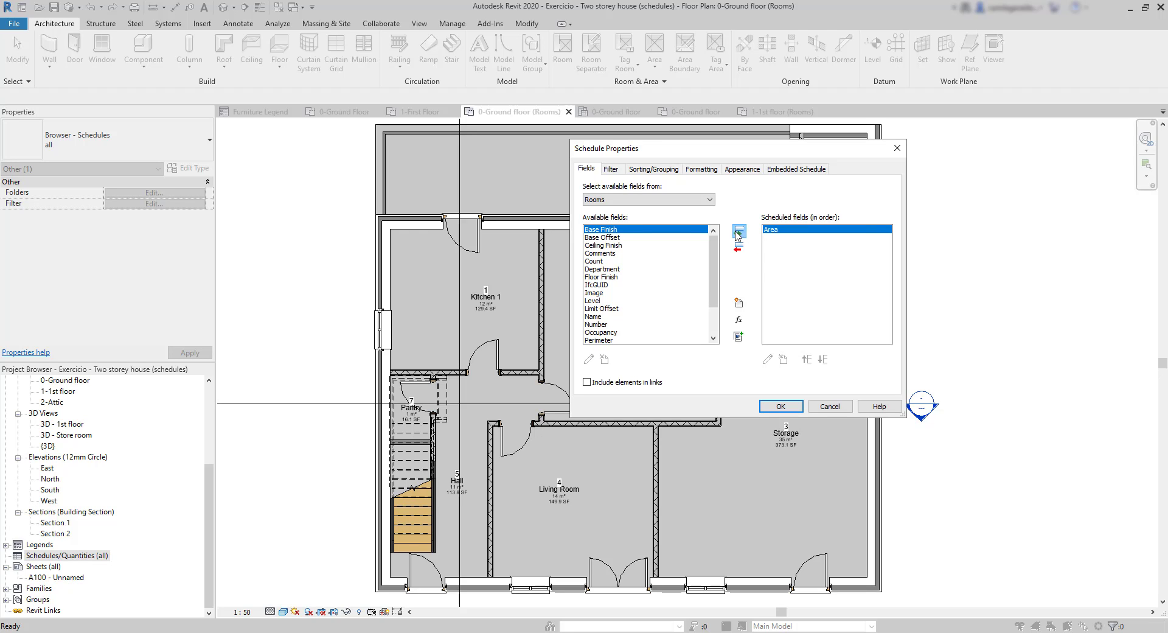
pyautogui.click(600, 317)
pyautogui.click(738, 231)
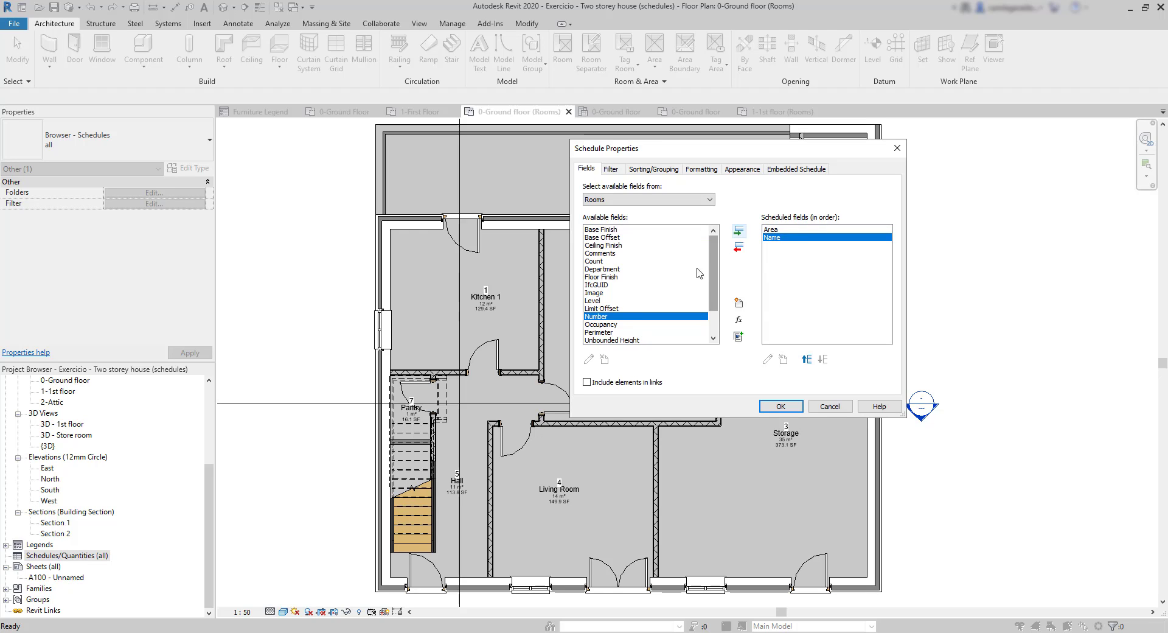
pyautogui.click(740, 232)
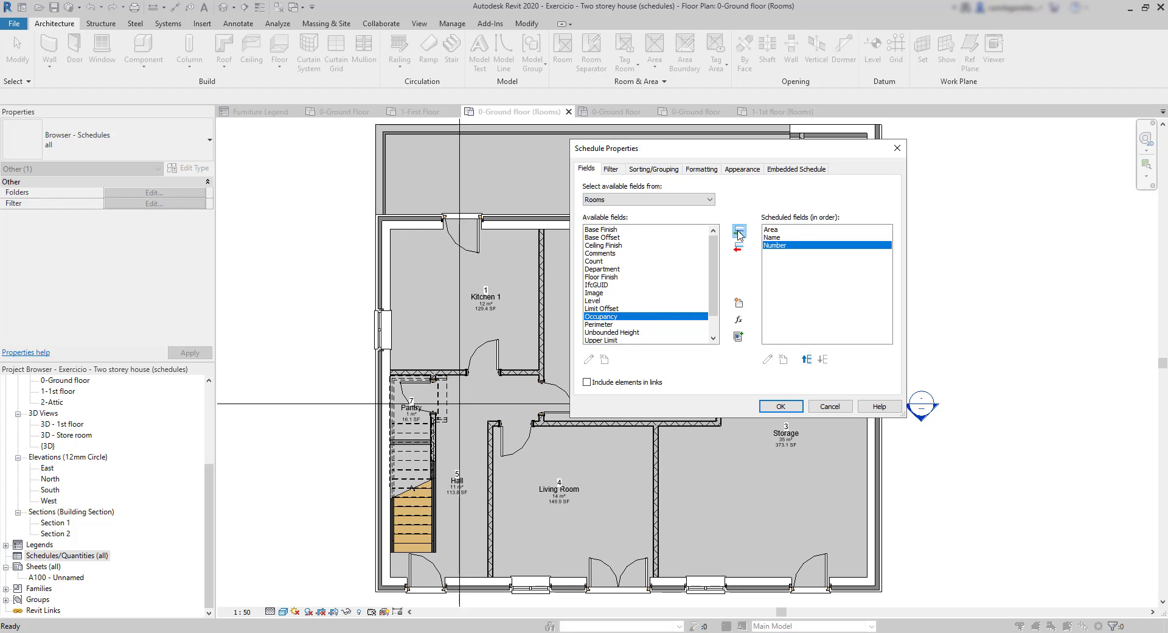
pyautogui.click(661, 300)
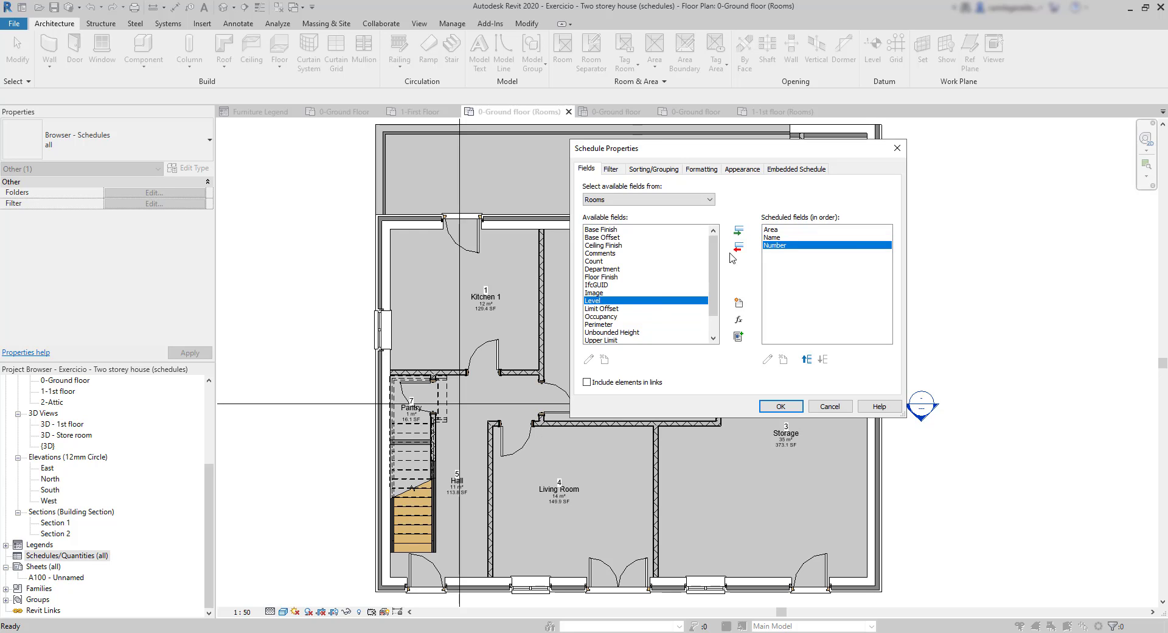
pyautogui.click(739, 232)
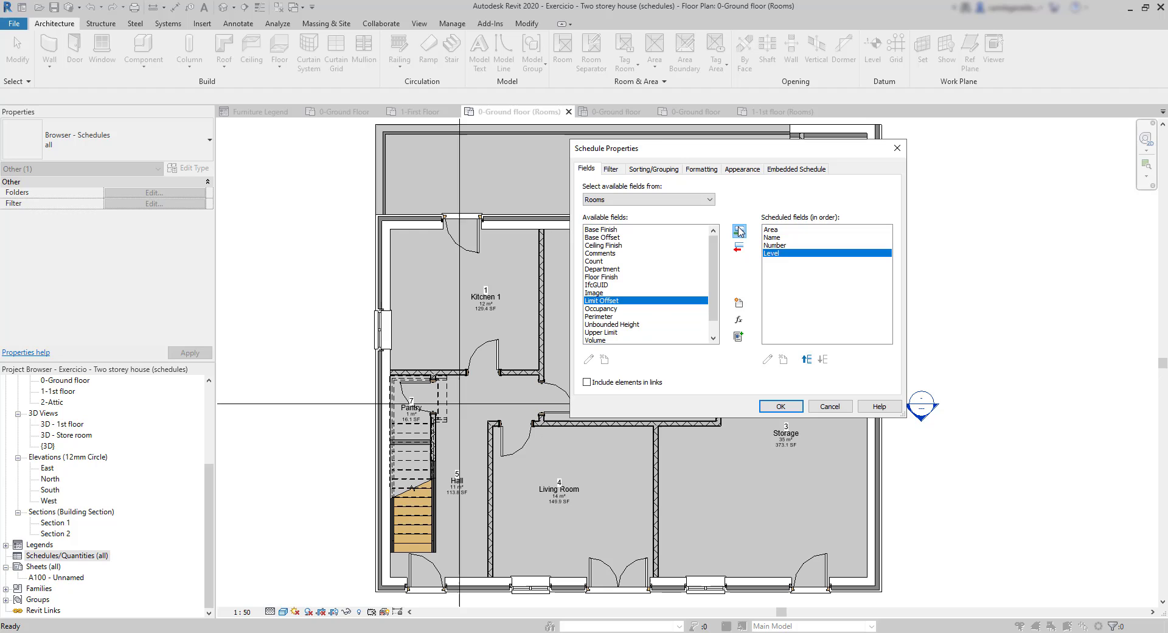
# - Reorder the scheduled fields to Number, Name, Level, Area and generate the room schedule
pyautogui.click(775, 245)
pyautogui.click(807, 360)
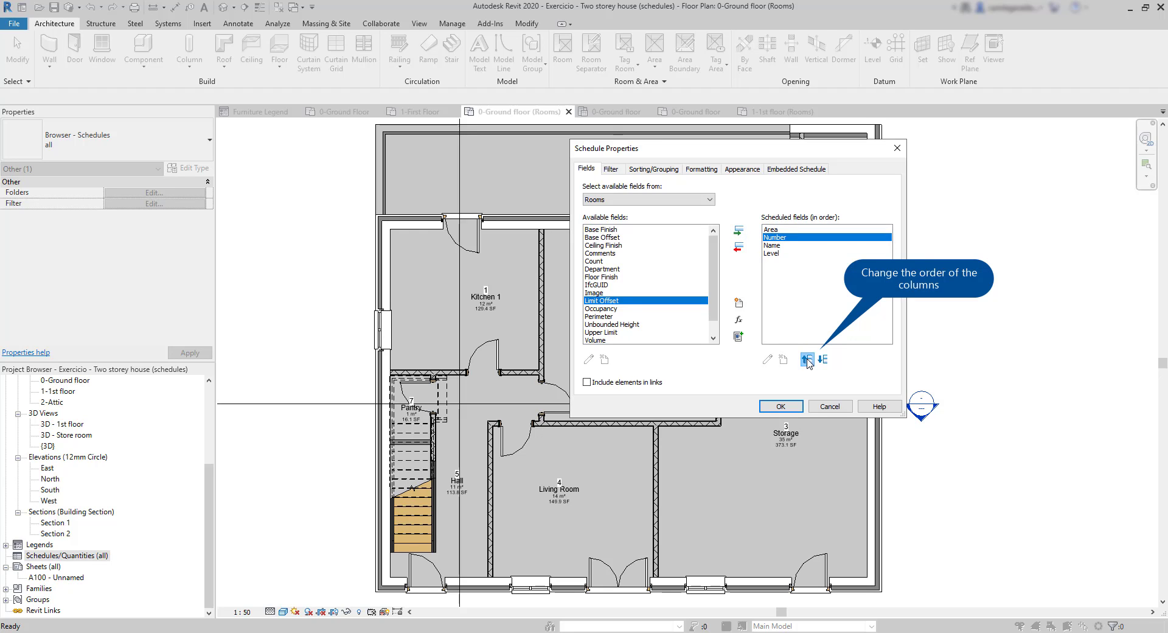
pyautogui.click(807, 360)
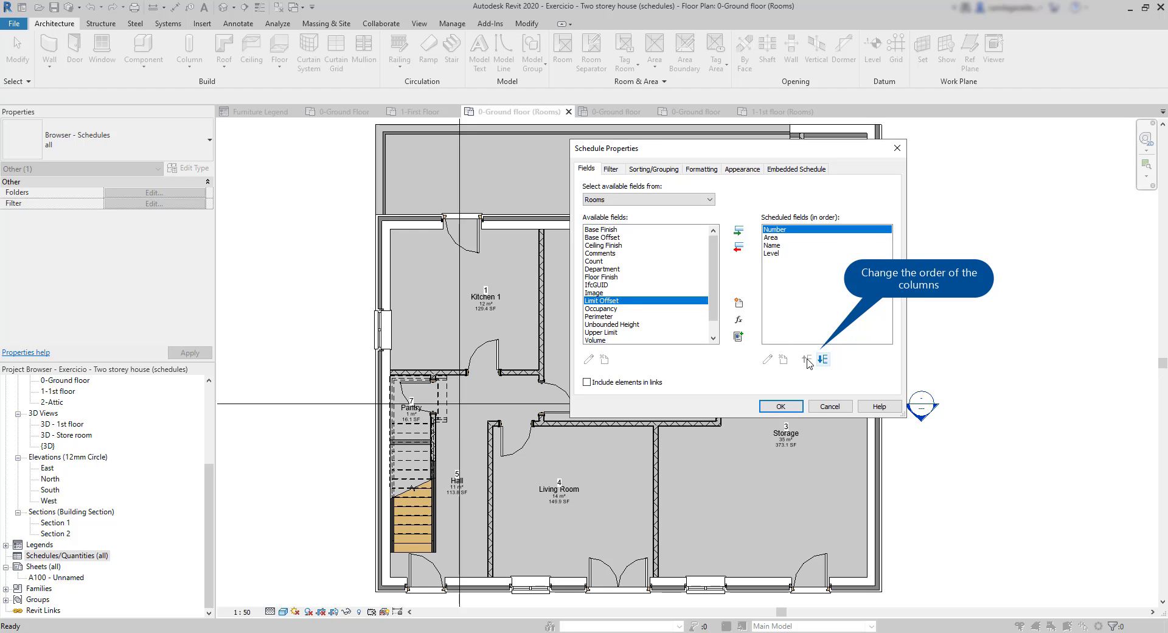
pyautogui.click(778, 237)
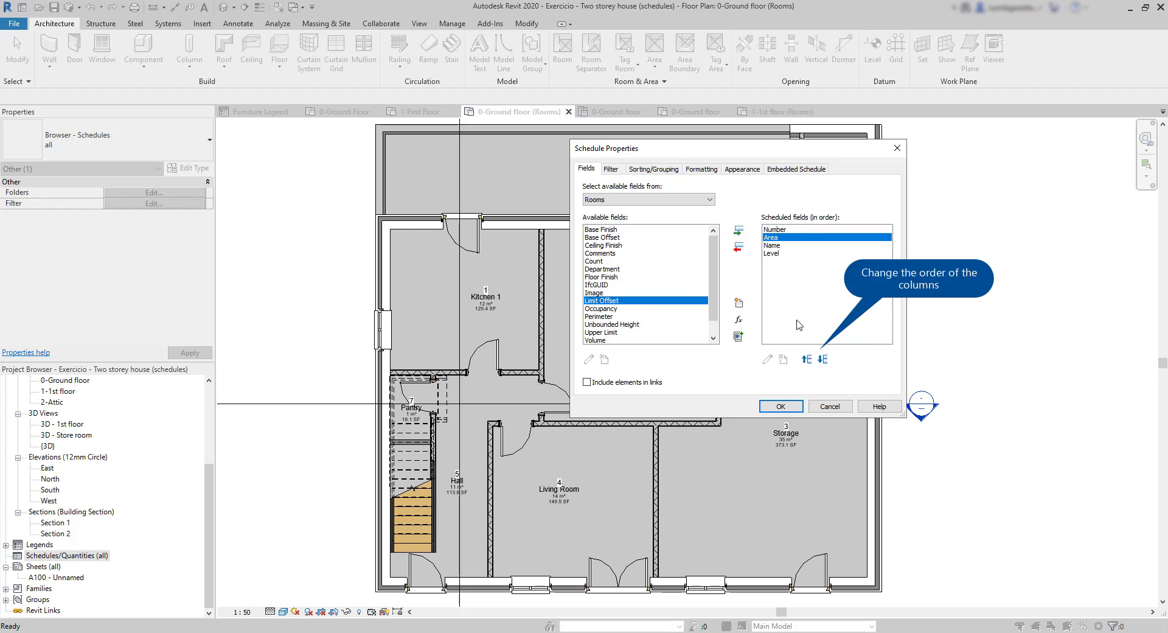
pyautogui.click(822, 359)
pyautogui.click(824, 360)
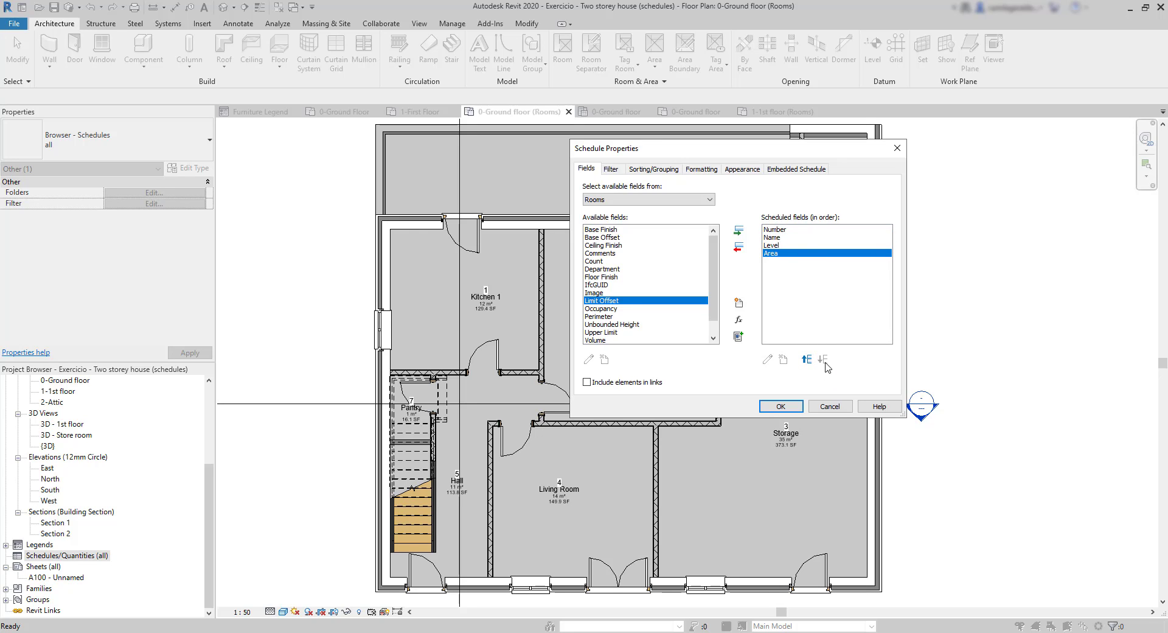
pyautogui.click(789, 409)
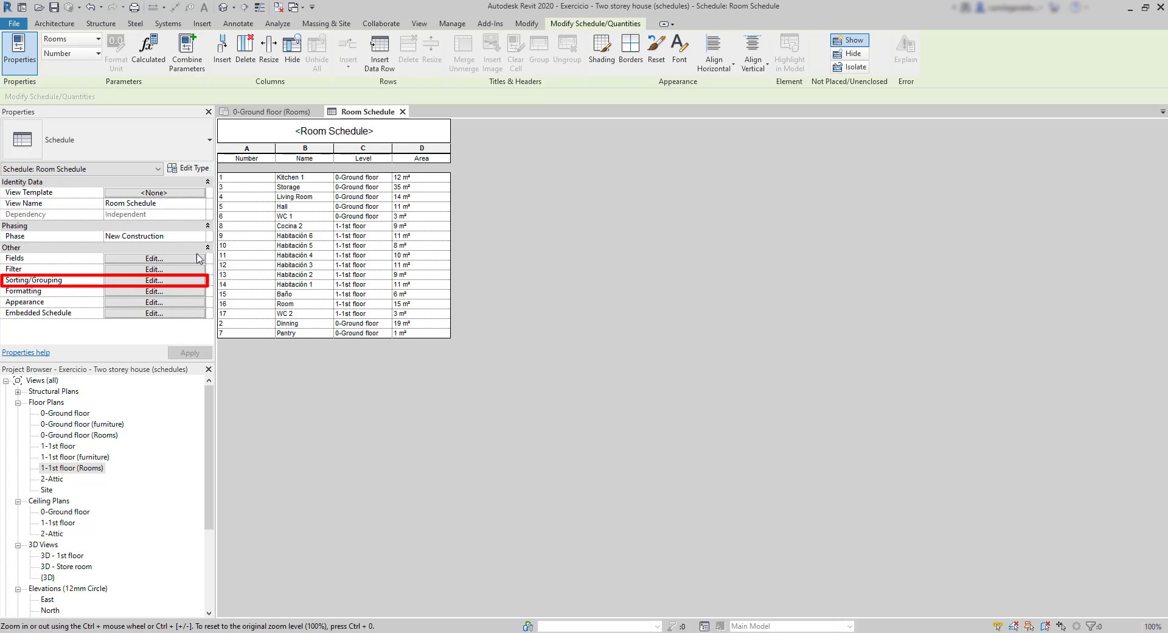
# - Sort the room schedule by Level and then by Number, both ascending
pyautogui.click(146, 282)
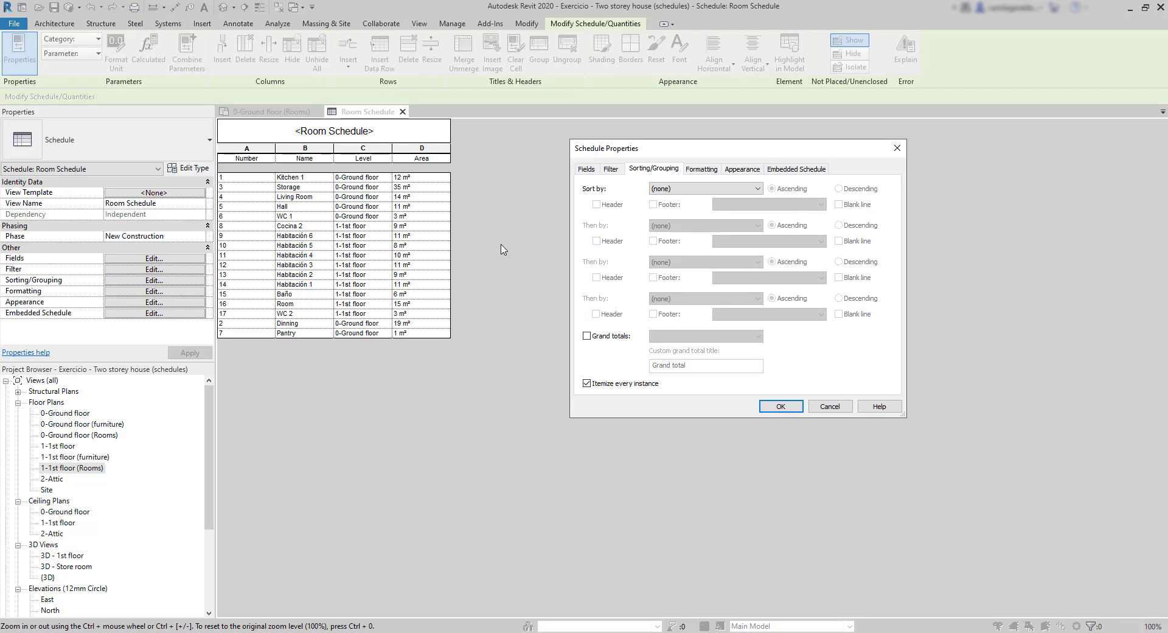
pyautogui.click(706, 188)
pyautogui.click(706, 207)
pyautogui.click(713, 188)
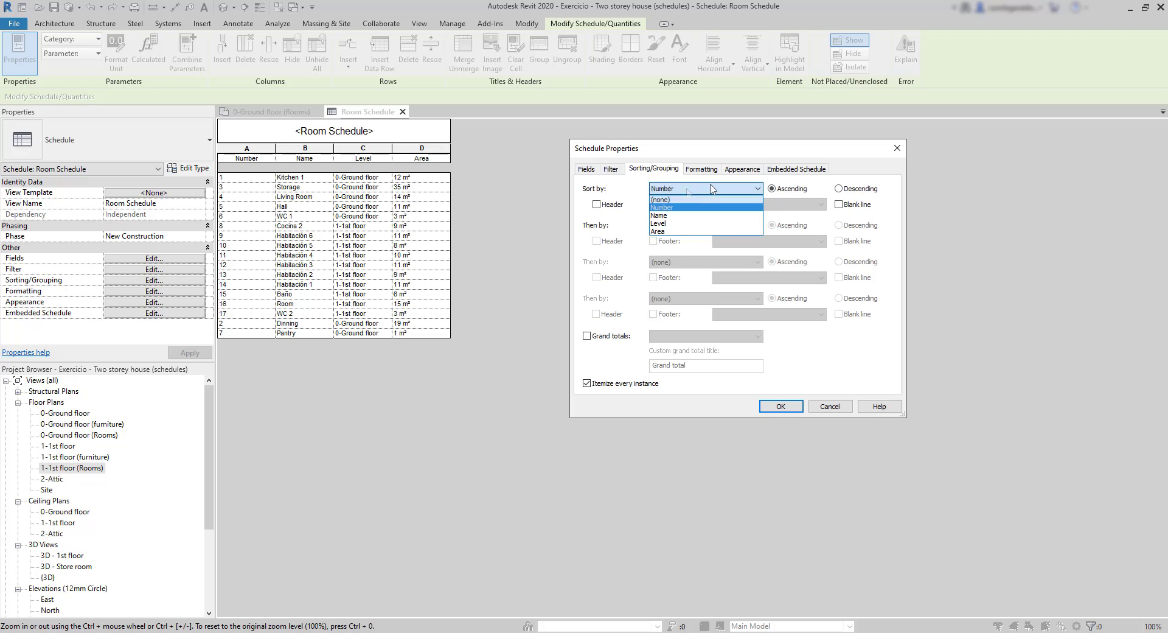
pyautogui.click(681, 223)
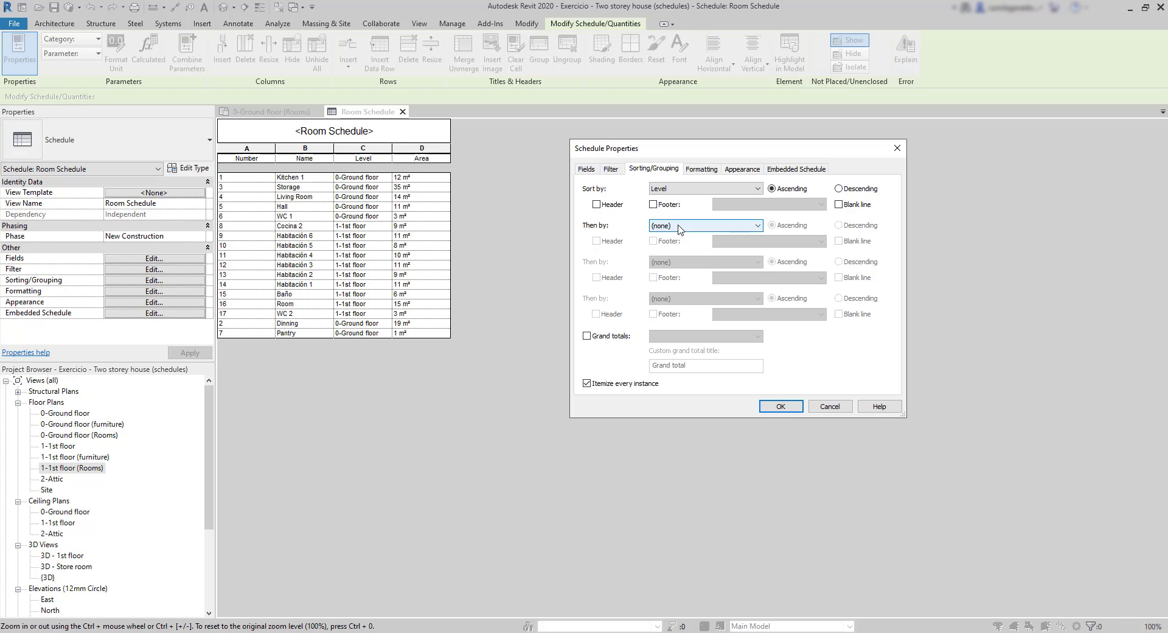
pyautogui.click(680, 230)
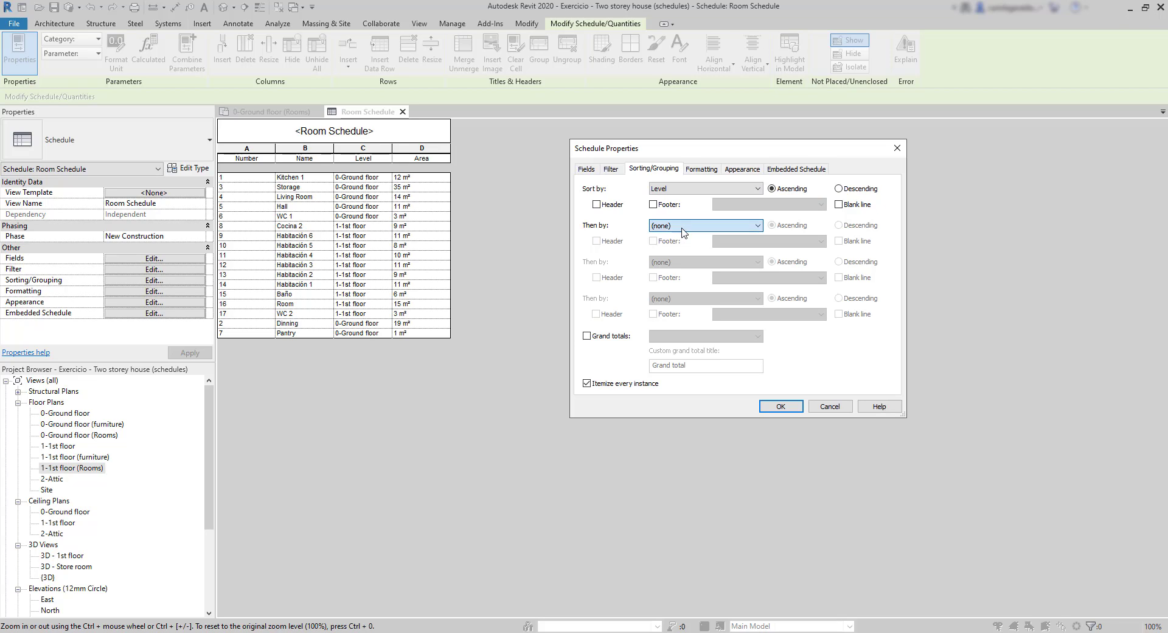
pyautogui.click(681, 246)
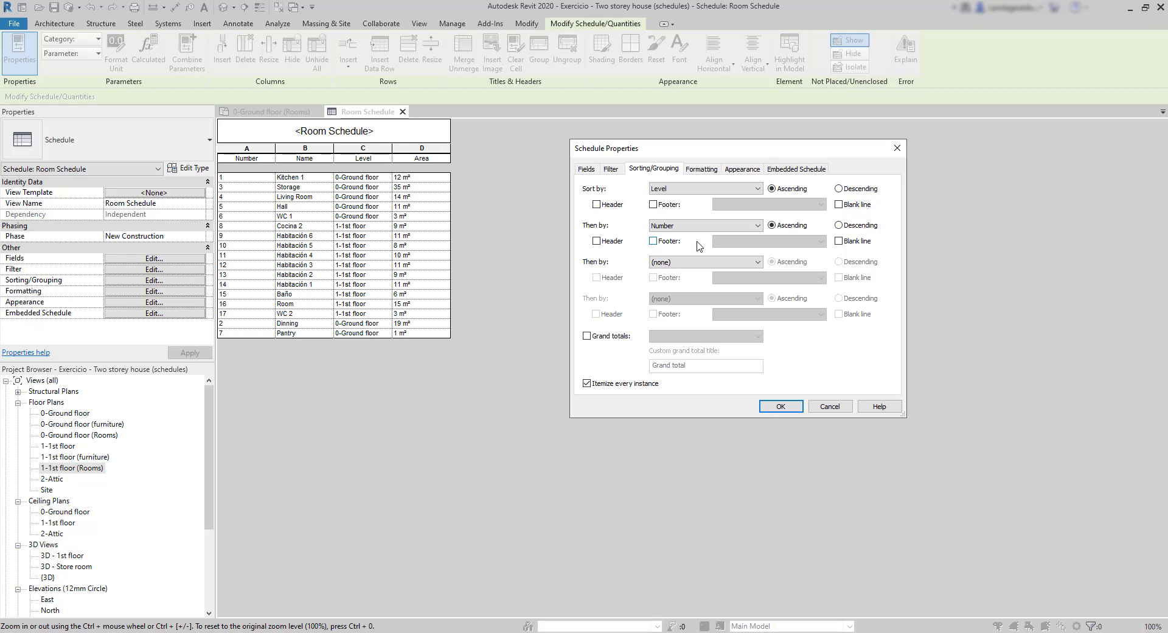
pyautogui.click(780, 407)
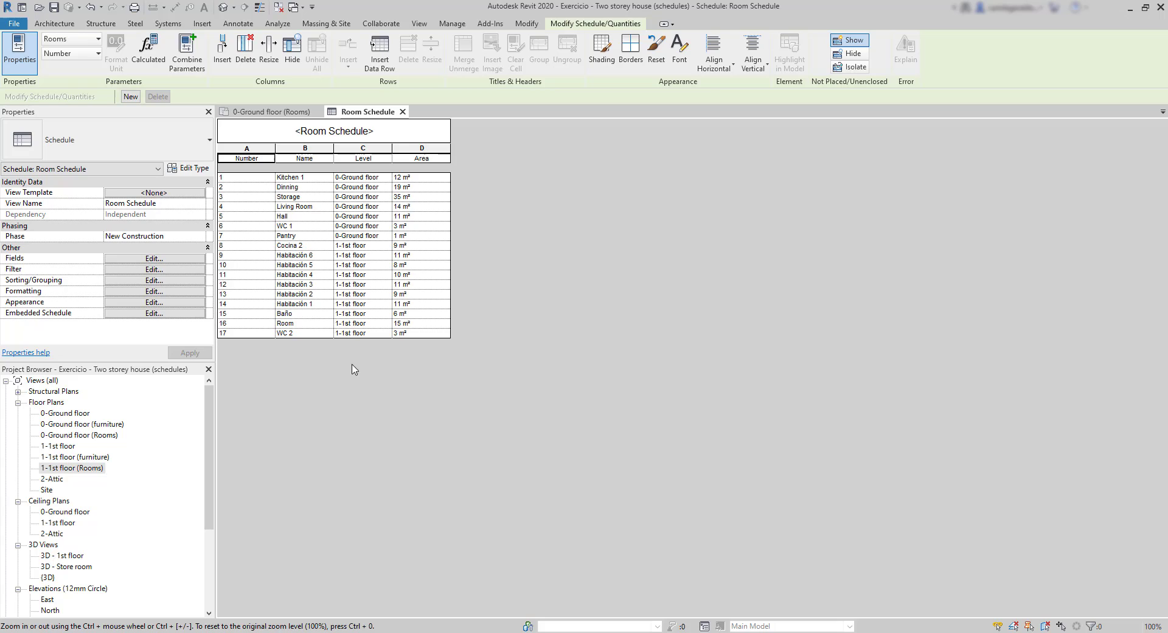
# - Add a header and a blank line to the Level grouping of the room schedule
pyautogui.click(168, 283)
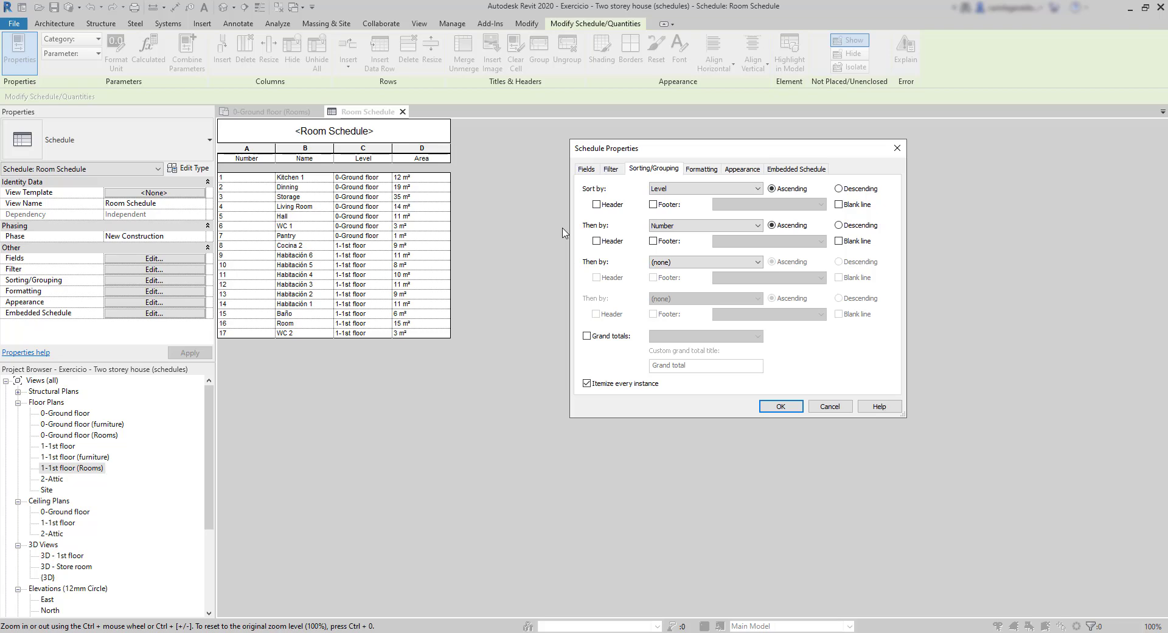
pyautogui.click(597, 205)
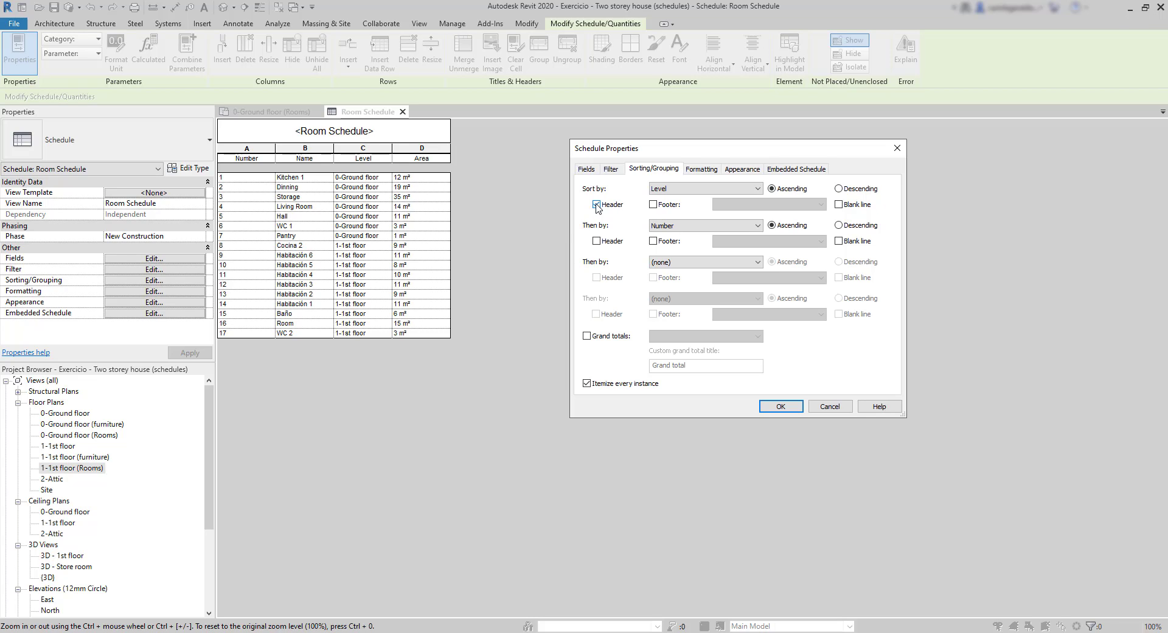
pyautogui.click(782, 407)
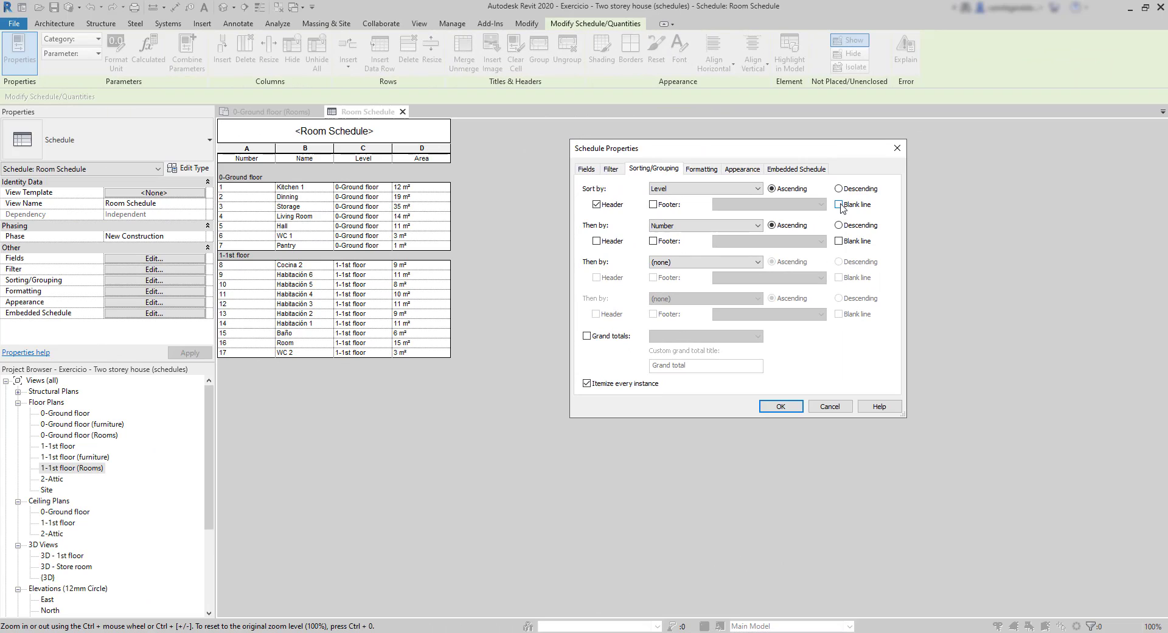
pyautogui.click(840, 206)
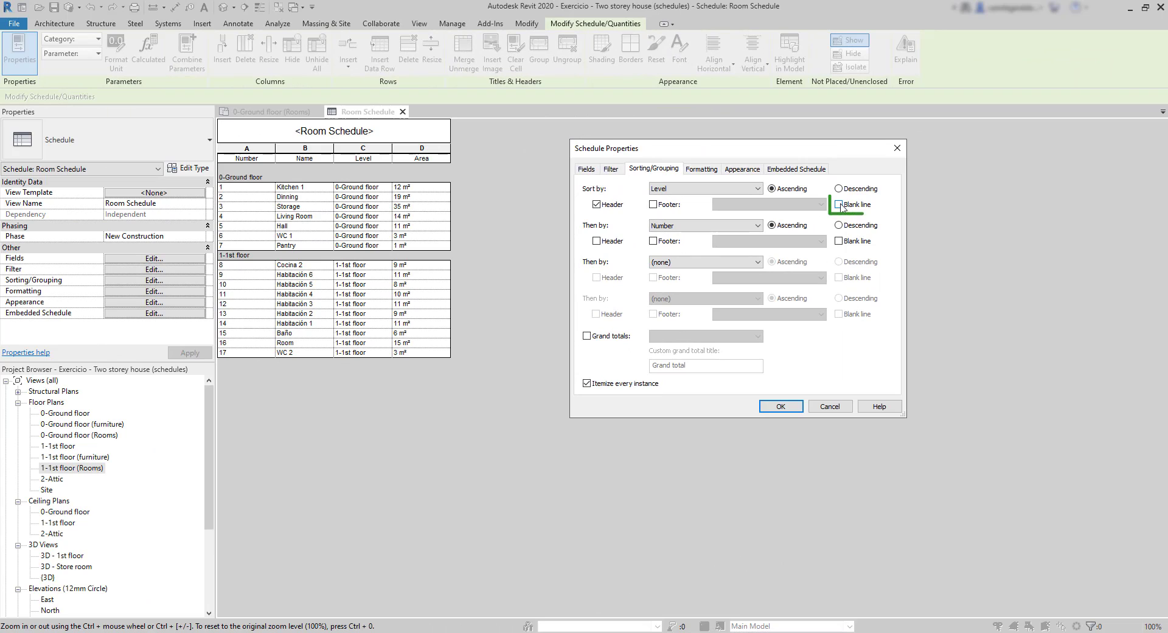
pyautogui.click(781, 405)
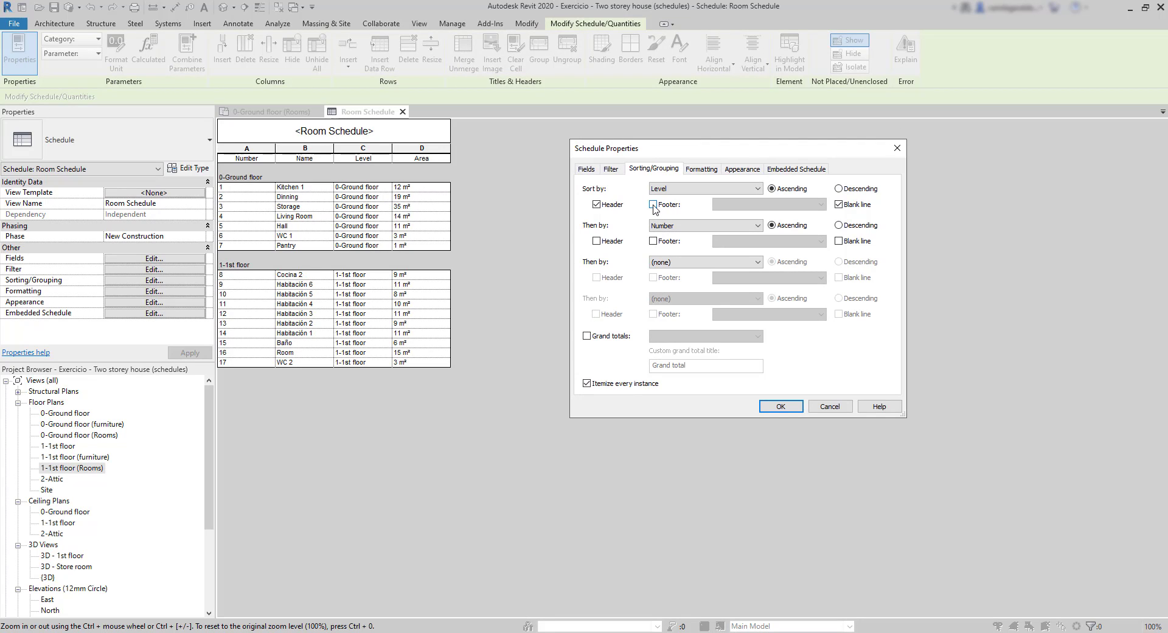
# - Add a footer with title, count, and totals to the Level grouping of the room schedule
pyautogui.click(653, 204)
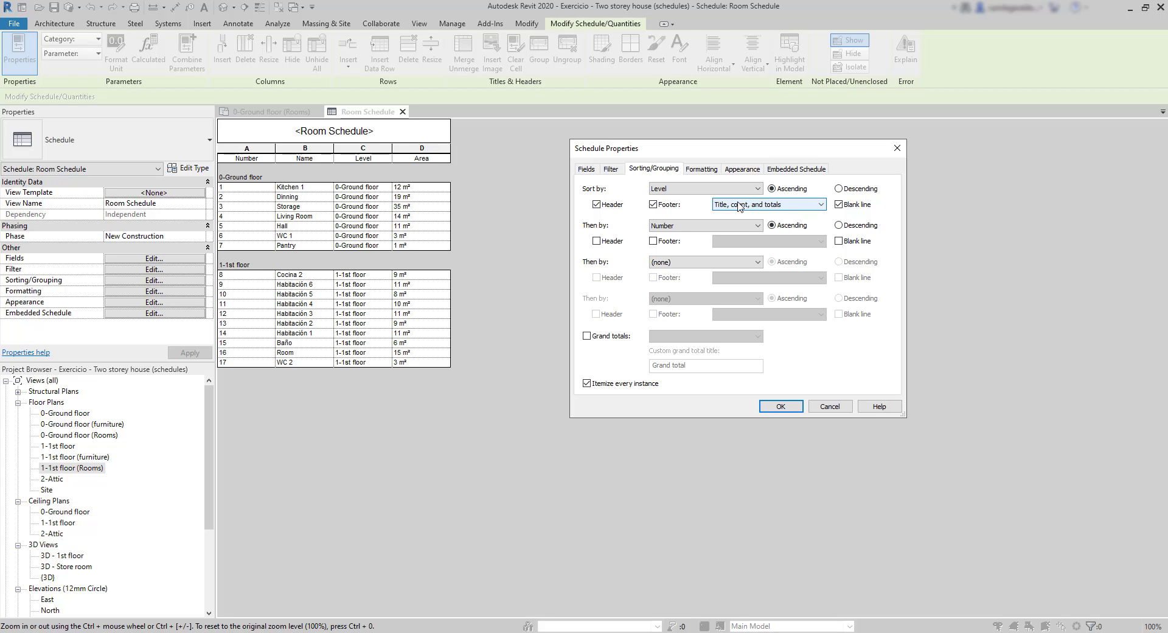
pyautogui.click(776, 404)
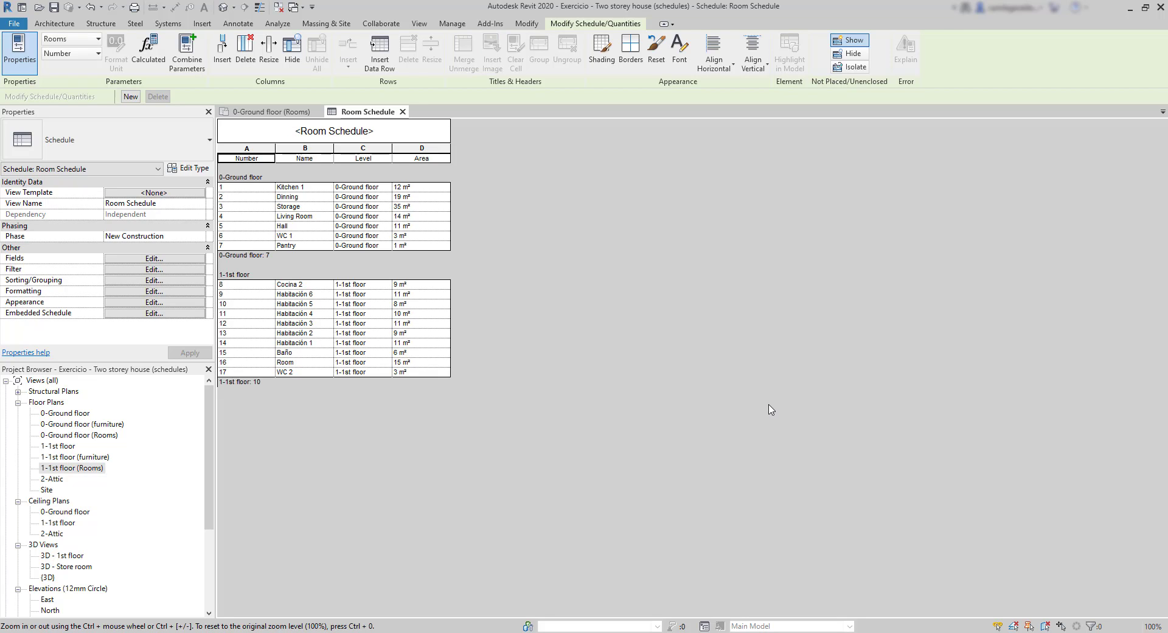
pyautogui.click(271, 258)
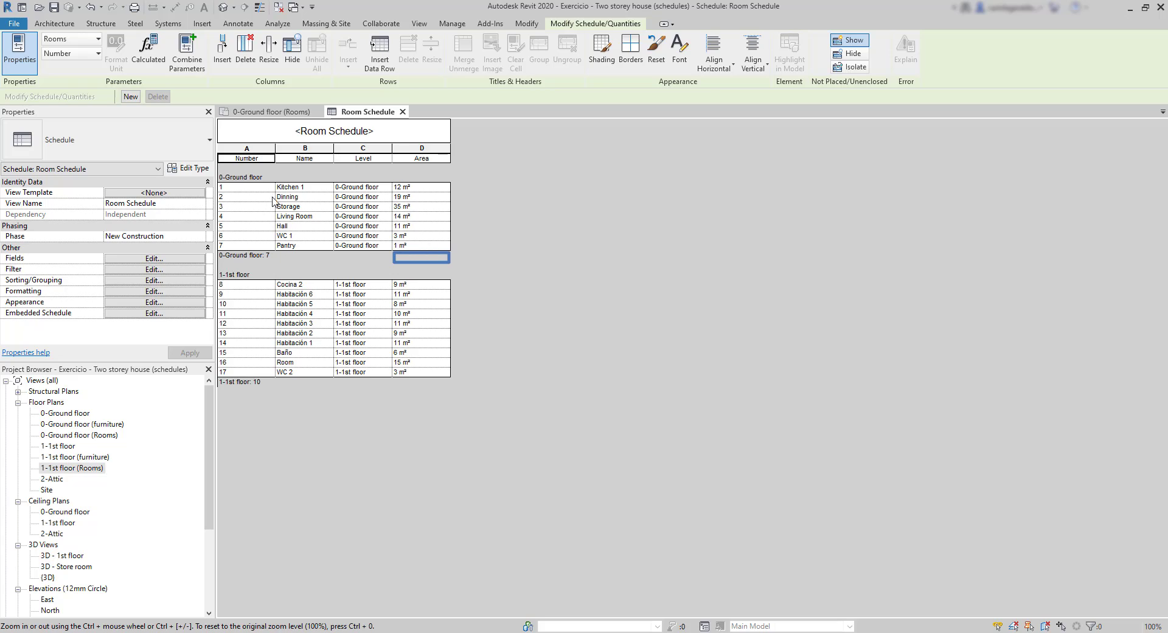
pyautogui.click(263, 397)
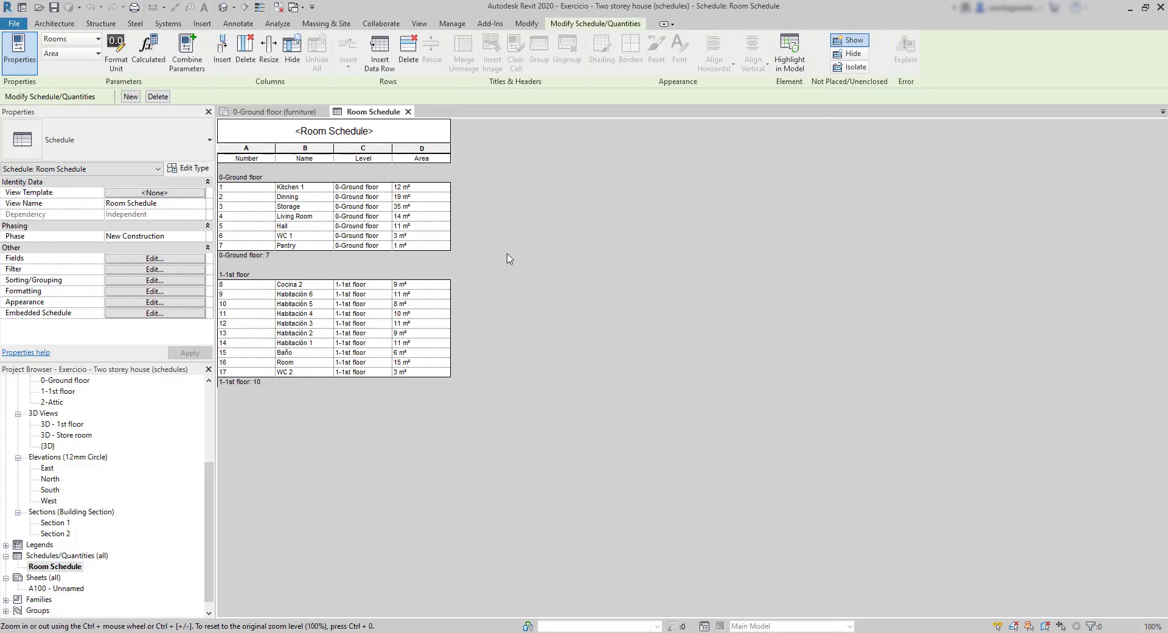
# - Set the Area field's formatting to Calculate totals so each level group shows its total area
pyautogui.click(145, 292)
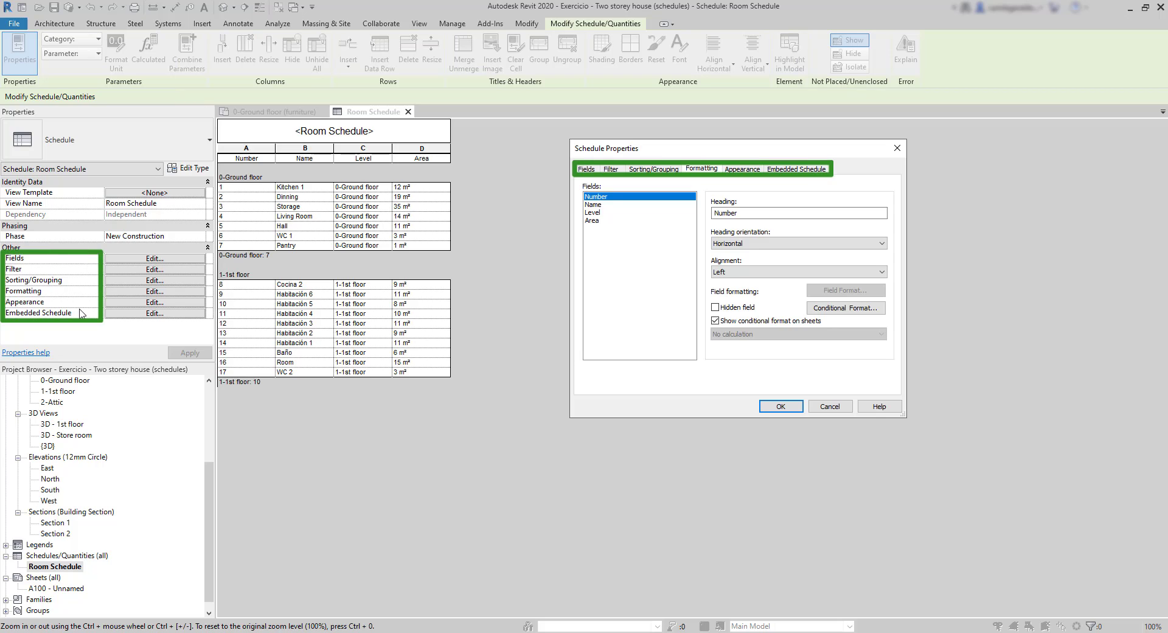
pyautogui.click(593, 220)
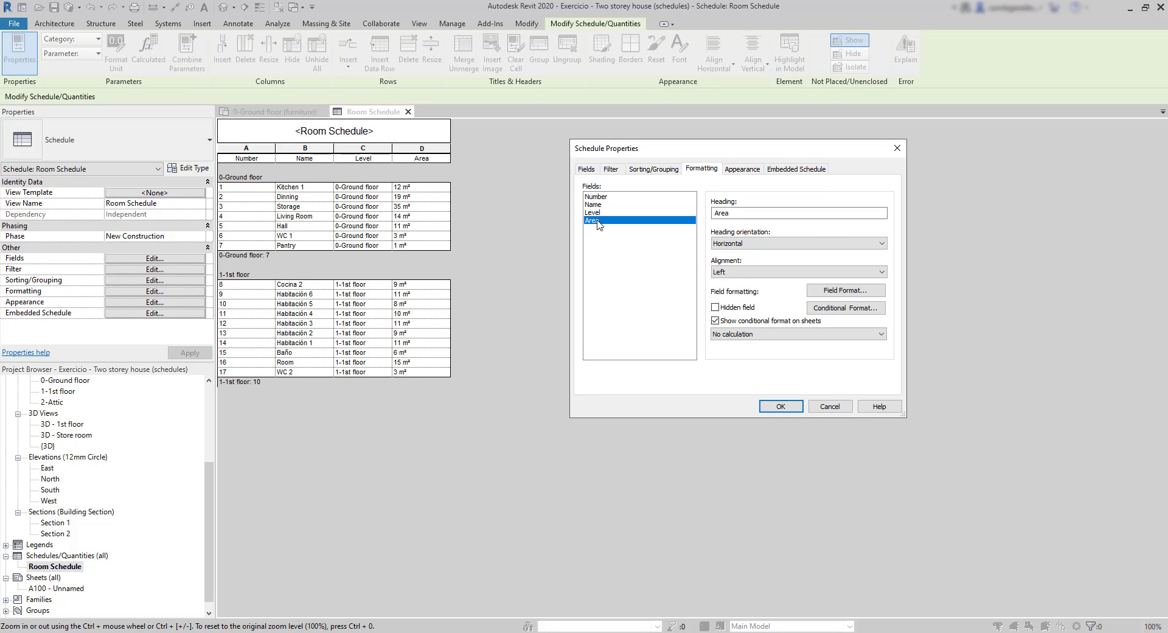
pyautogui.click(779, 336)
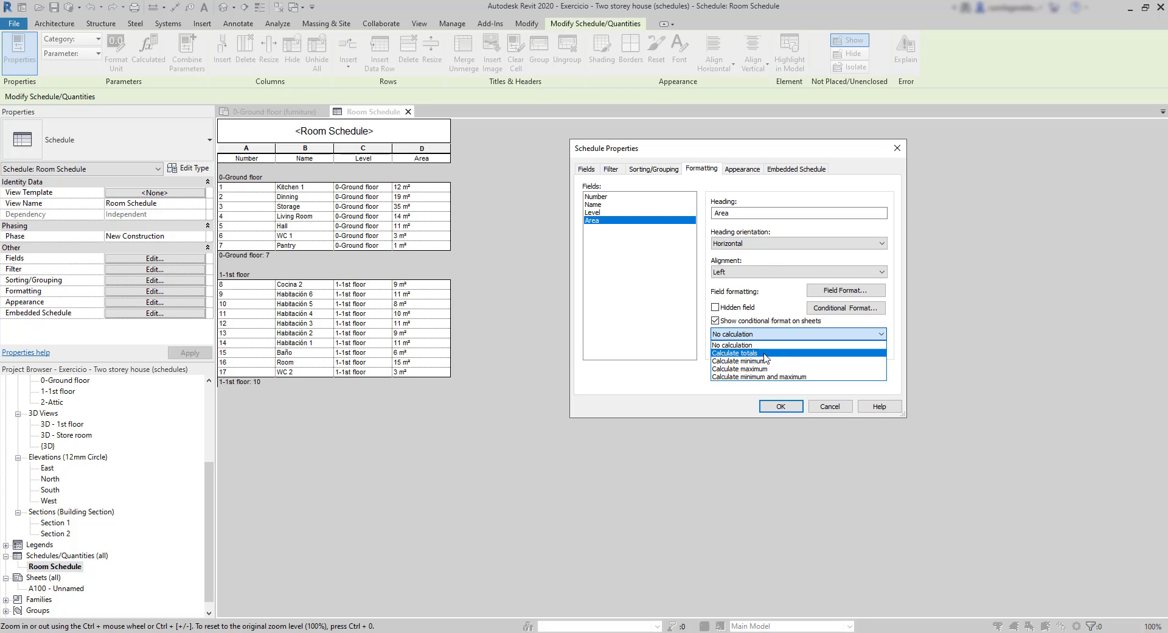
pyautogui.click(765, 353)
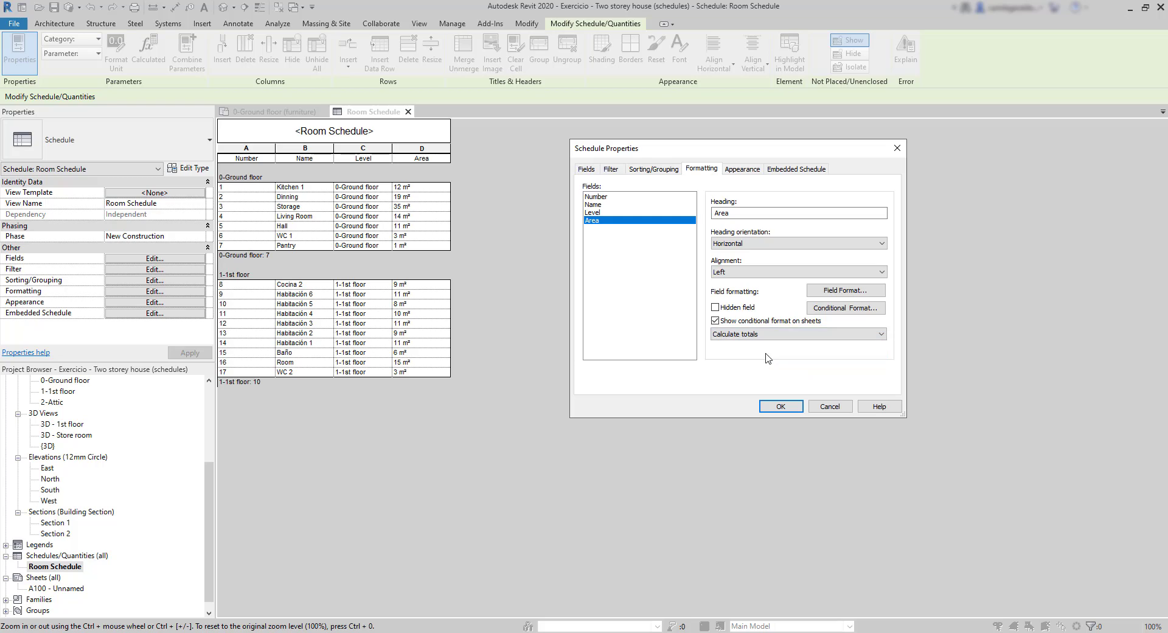
pyautogui.click(781, 406)
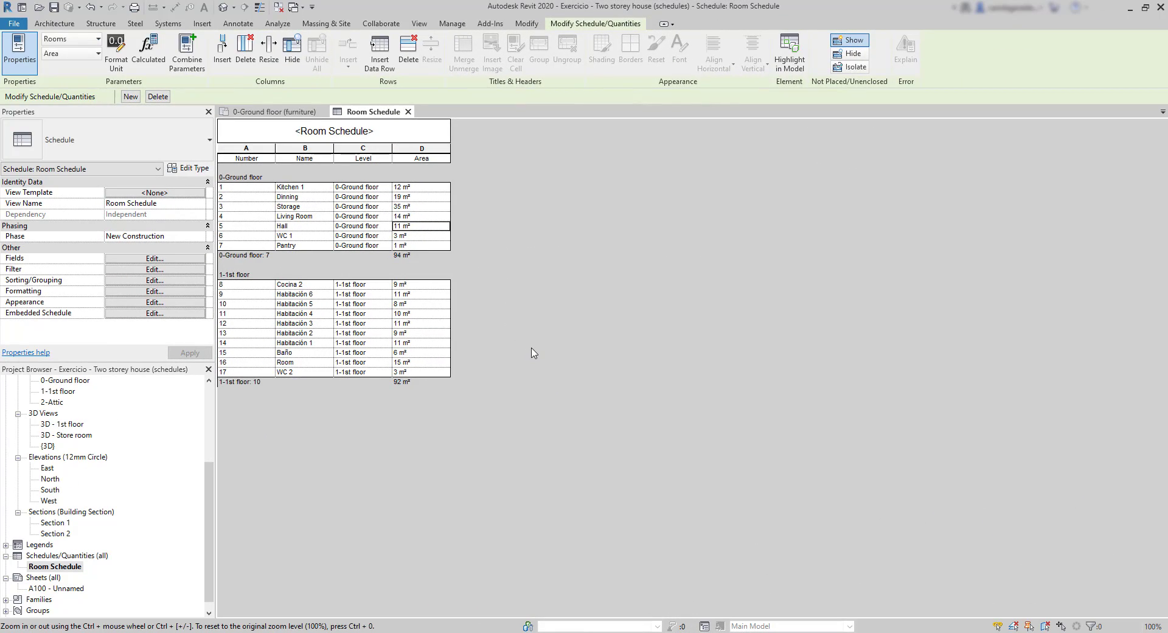
# - Select the Storage room in the schedule, view it in the 0-Ground floor (furniture) plan and return to the room schedule
pyautogui.click(426, 207)
pyautogui.click(269, 112)
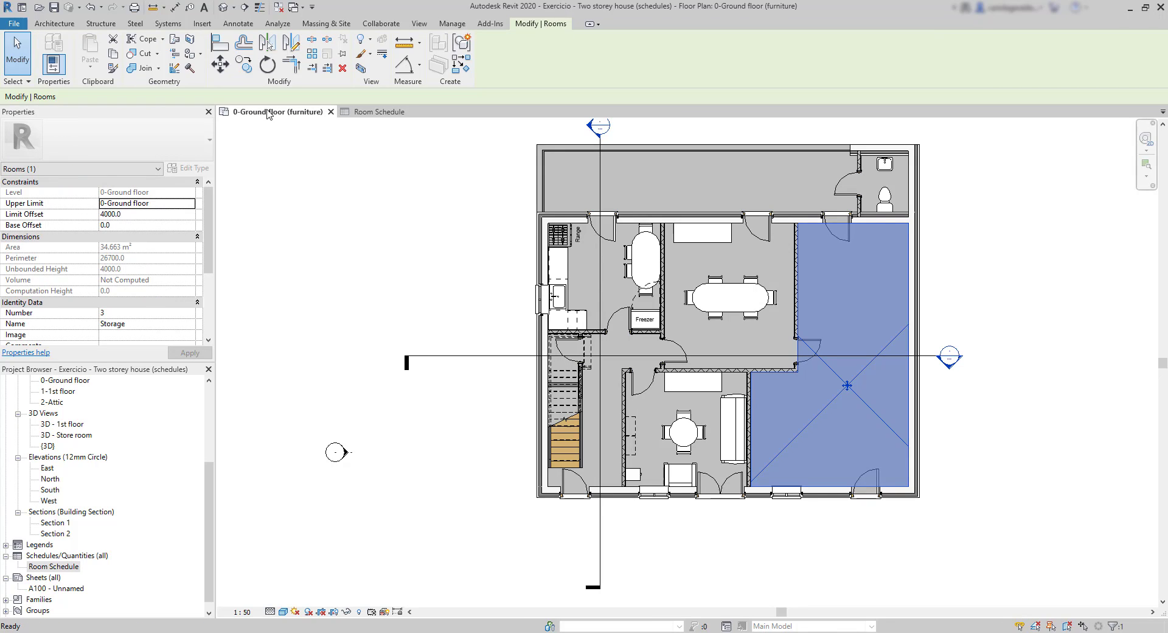
pyautogui.click(384, 113)
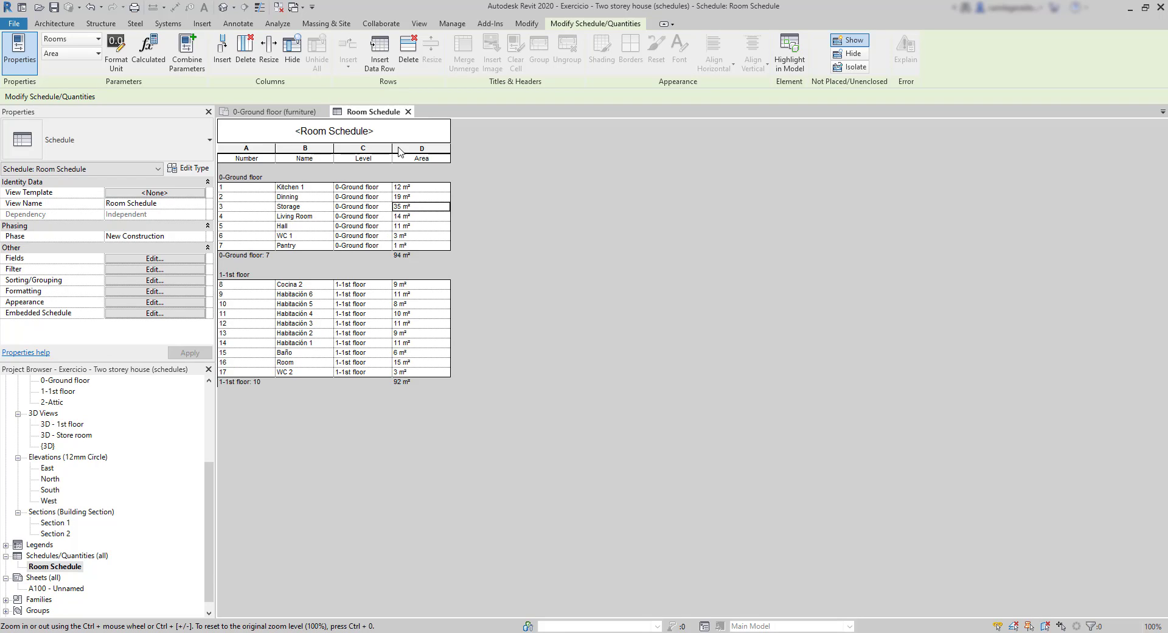
# - Check the available title text styles in the room schedule's appearance settings, keeping Schedule Default
pyautogui.click(138, 303)
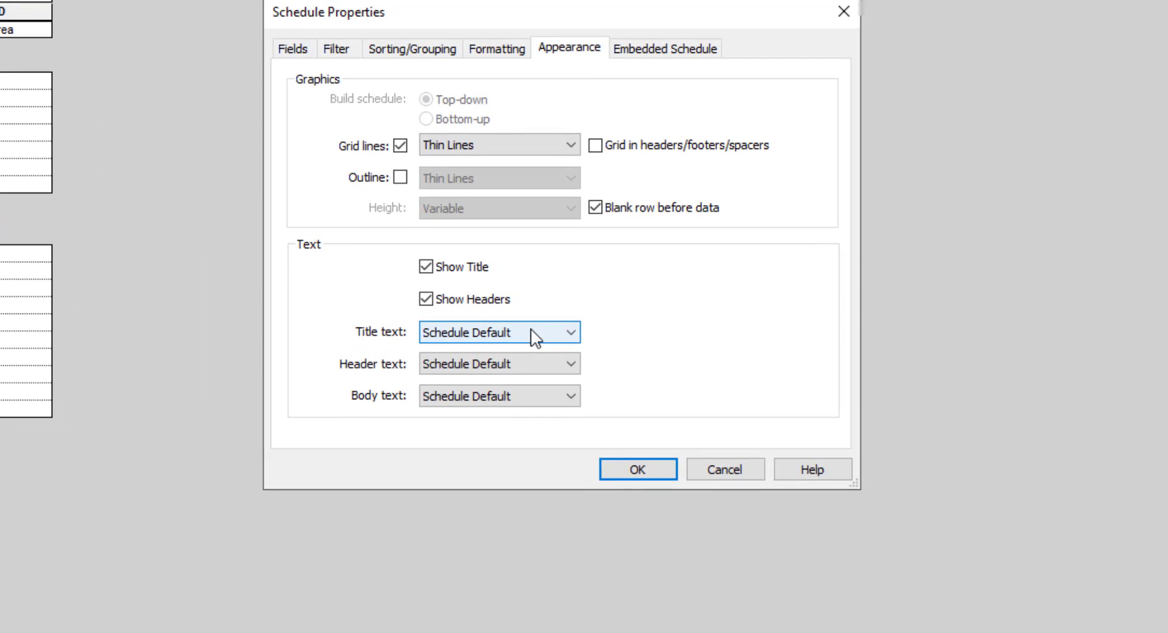
pyautogui.click(721, 327)
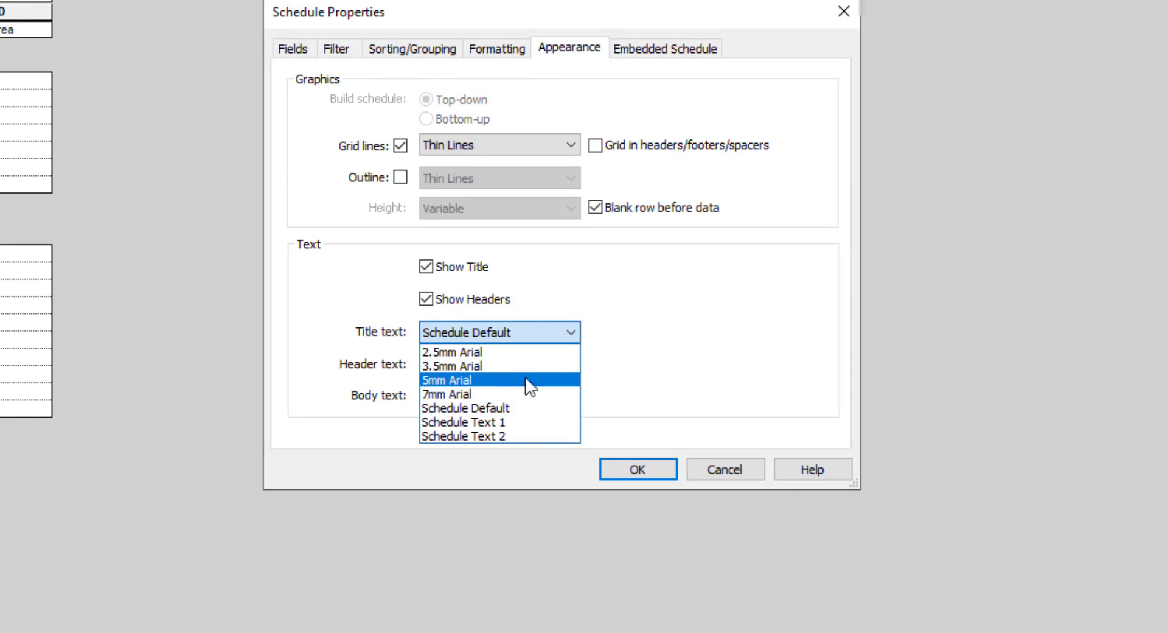
pyautogui.click(522, 407)
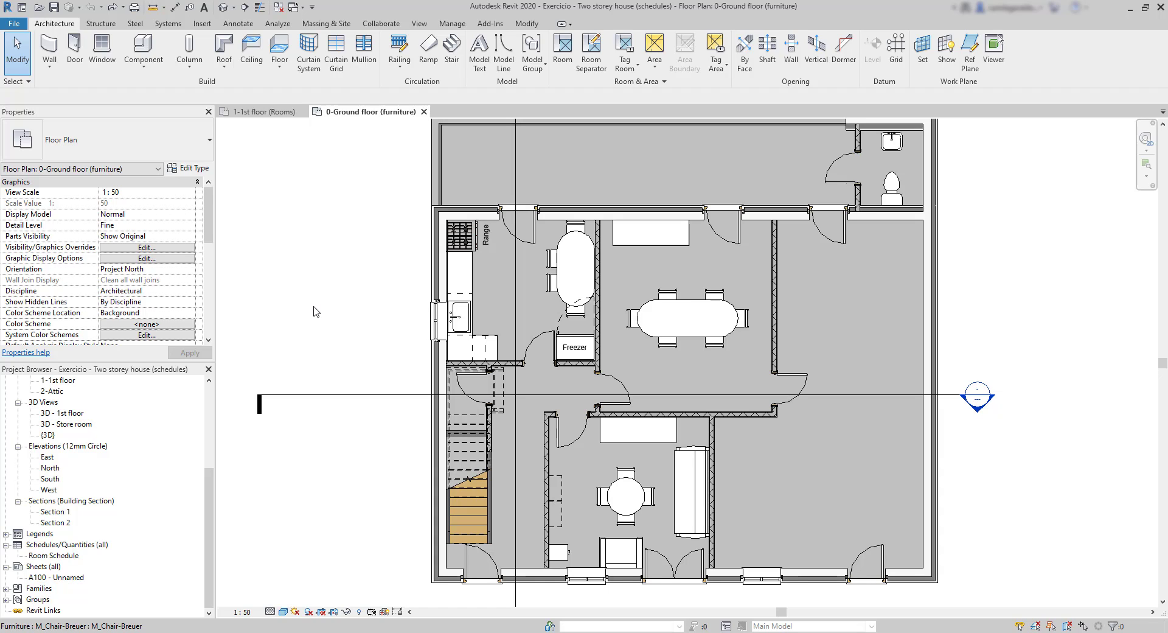
# - Create a new schedule for the Furniture category named Furniture Schedule, with the New Construction phase
pyautogui.click(76, 545)
pyautogui.rightClick(76, 547)
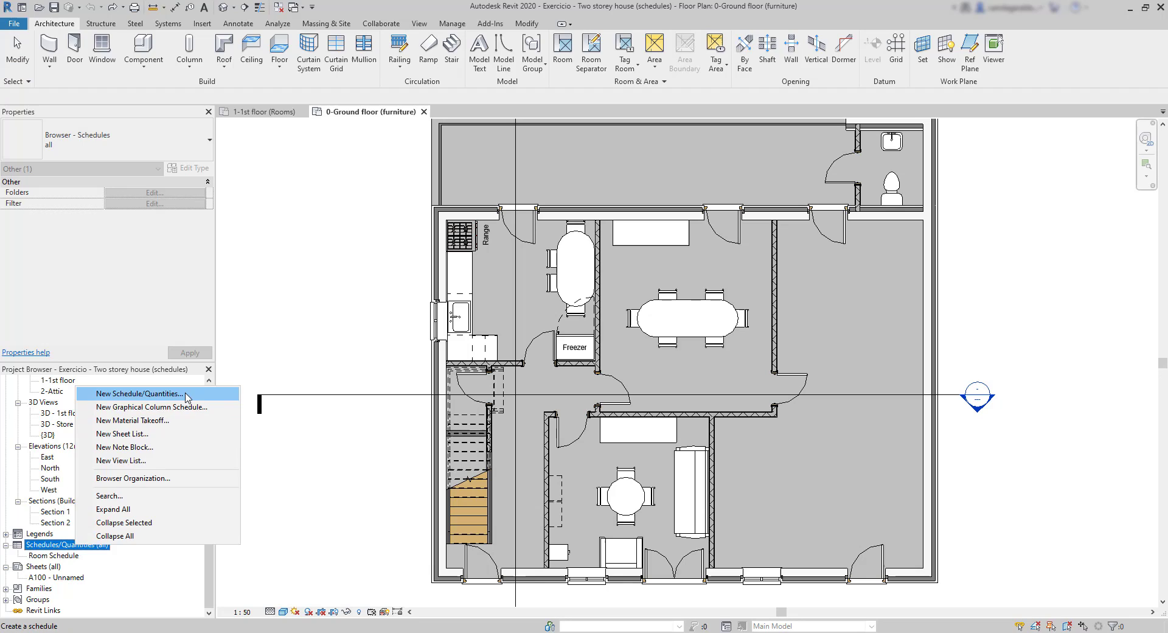
pyautogui.click(186, 394)
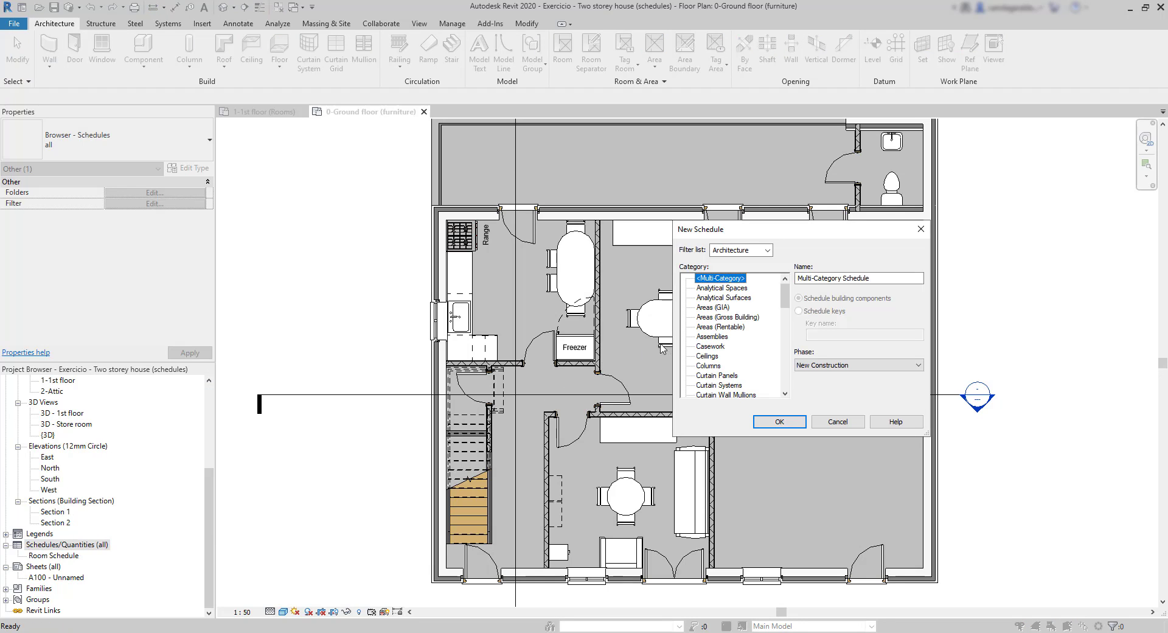
pyautogui.moveTo(785, 300); pyautogui.dragTo(785, 329)
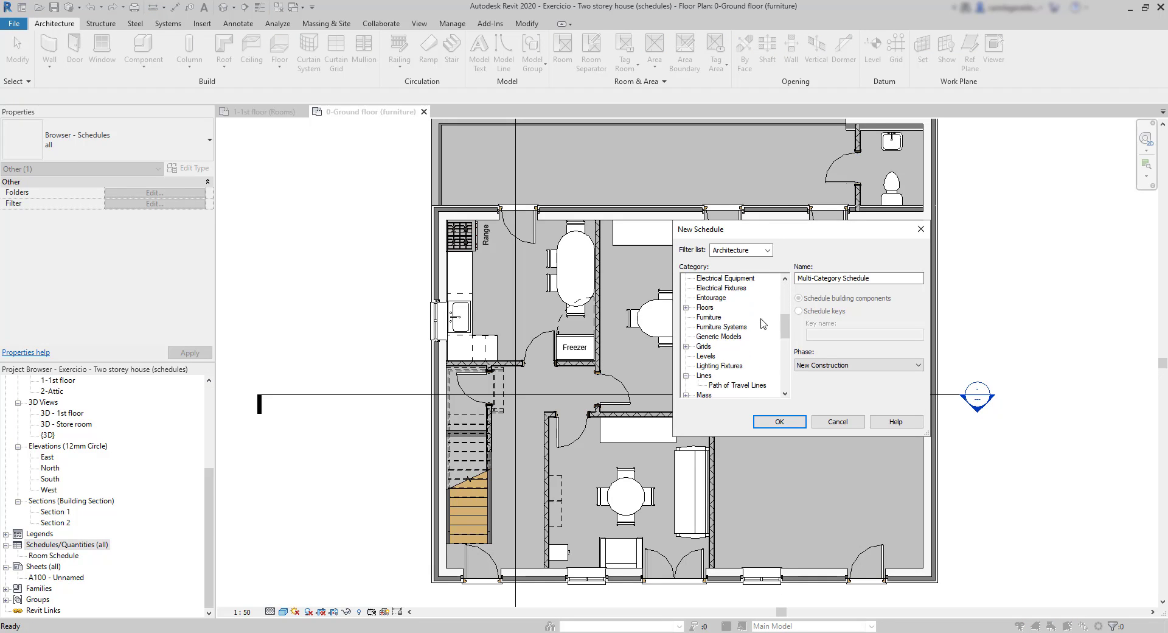
pyautogui.click(709, 317)
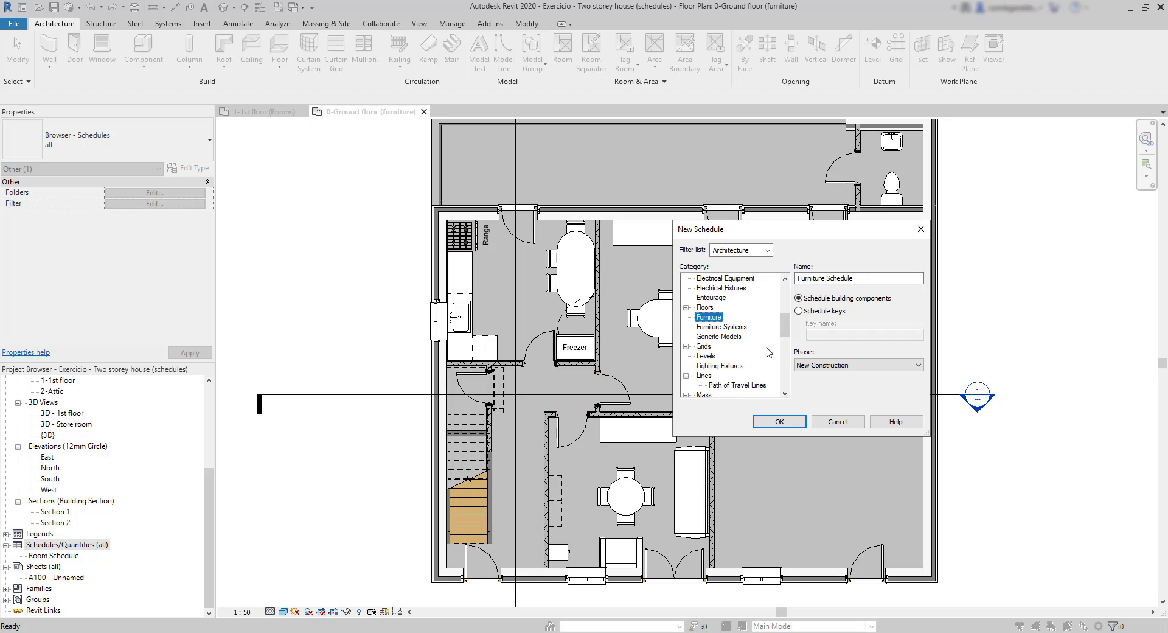
pyautogui.click(779, 422)
# - Add the Family and Type, Count and Cost fields in that order and generate the furniture schedule
pyautogui.click(739, 232)
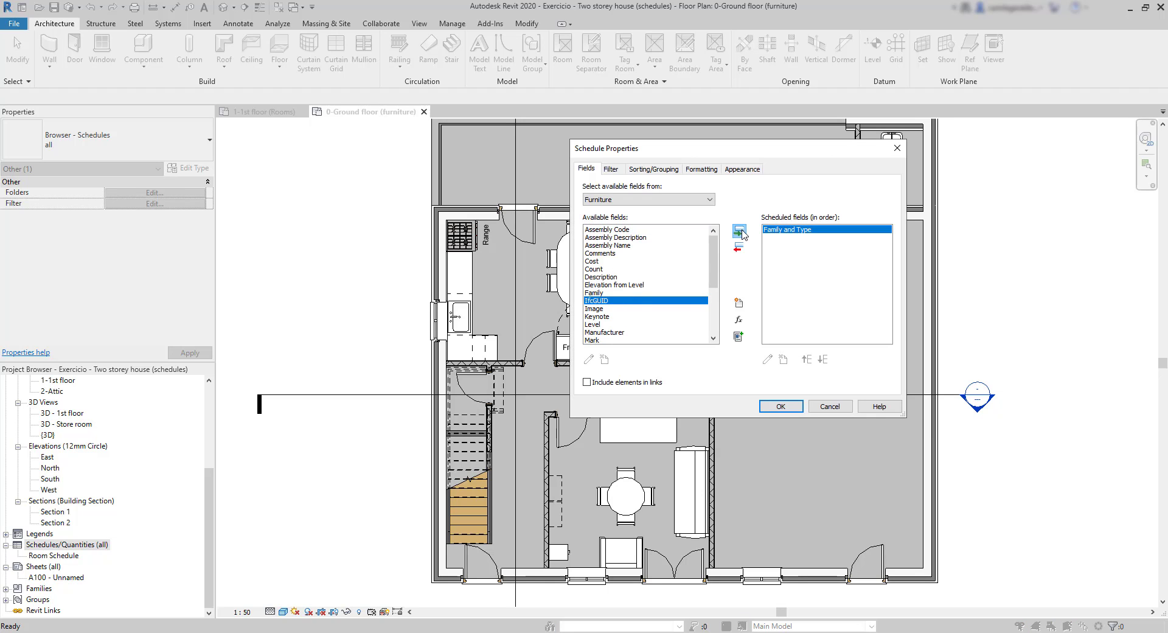
pyautogui.click(600, 269)
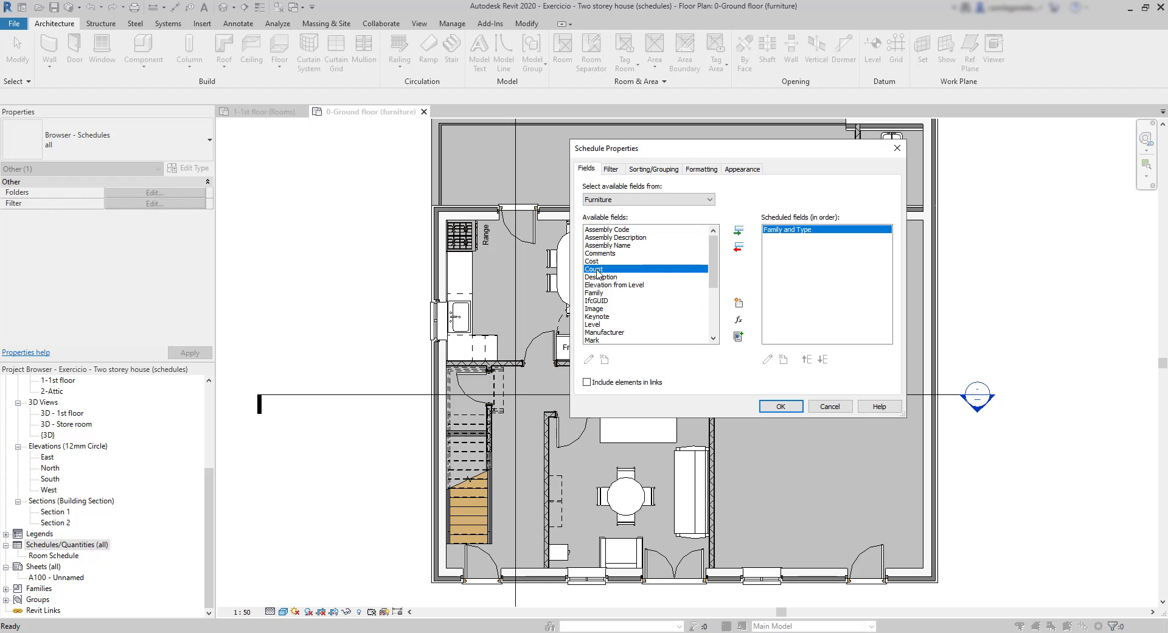
pyautogui.click(741, 237)
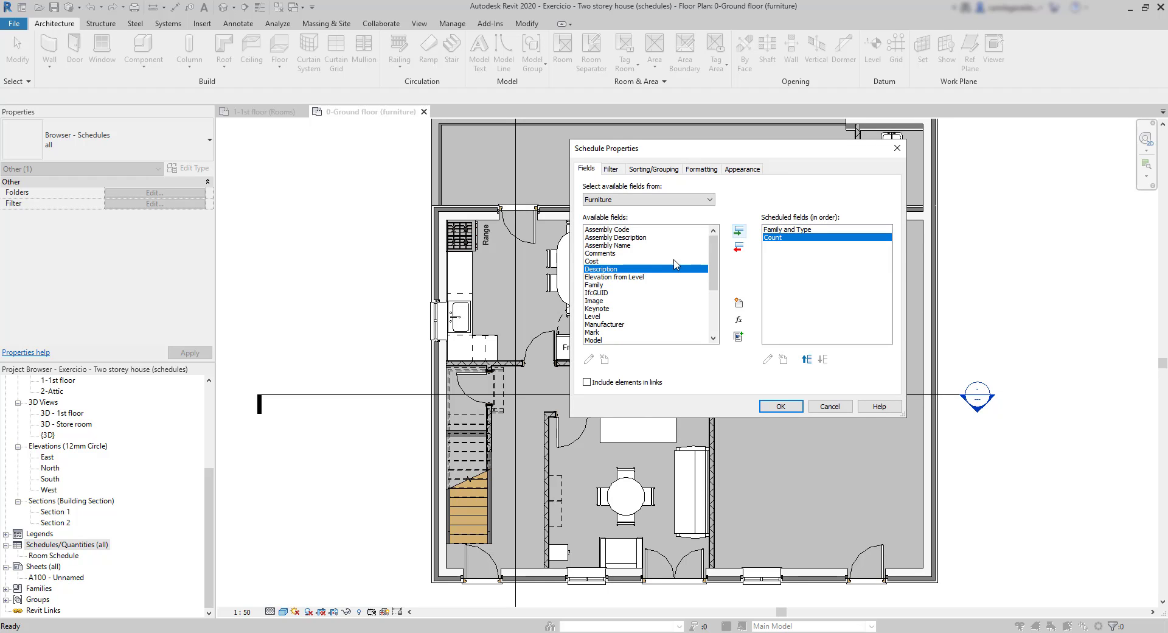
pyautogui.click(597, 261)
pyautogui.click(741, 233)
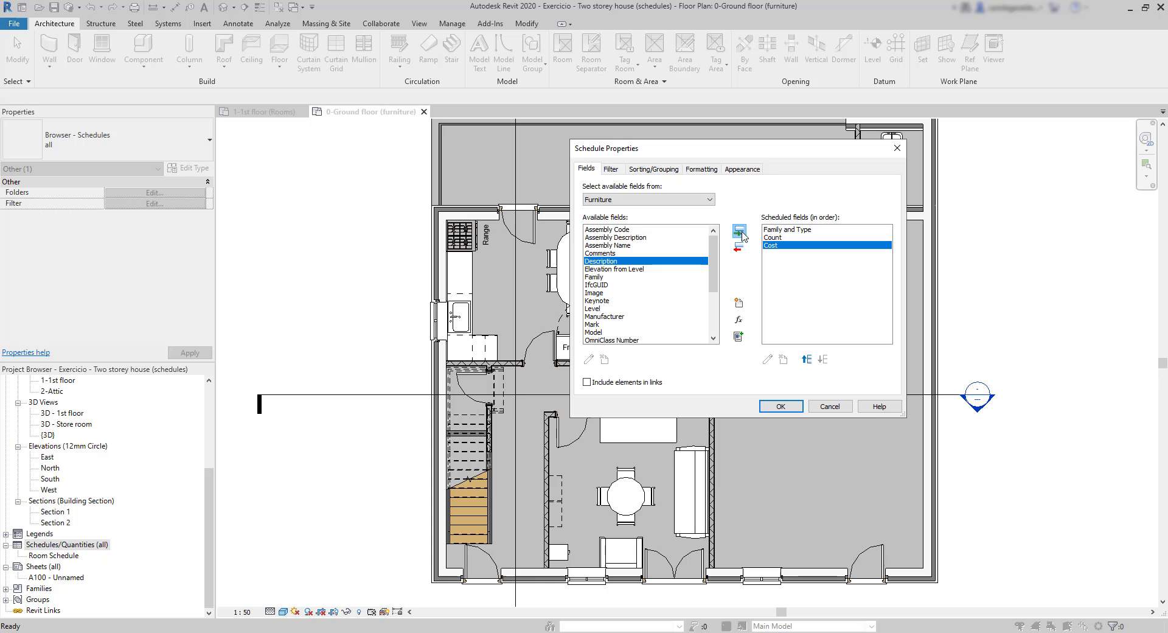
pyautogui.click(768, 406)
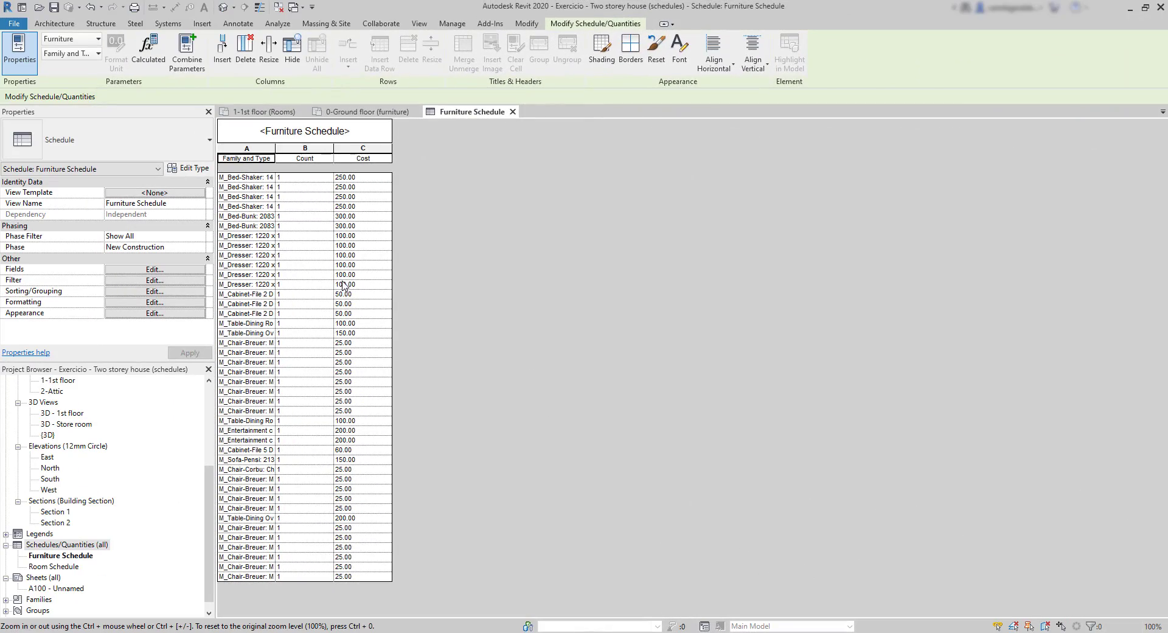
# - Sort the furniture schedule by Family and Type, ascending, with Itemize every instance turned off
pyautogui.click(149, 292)
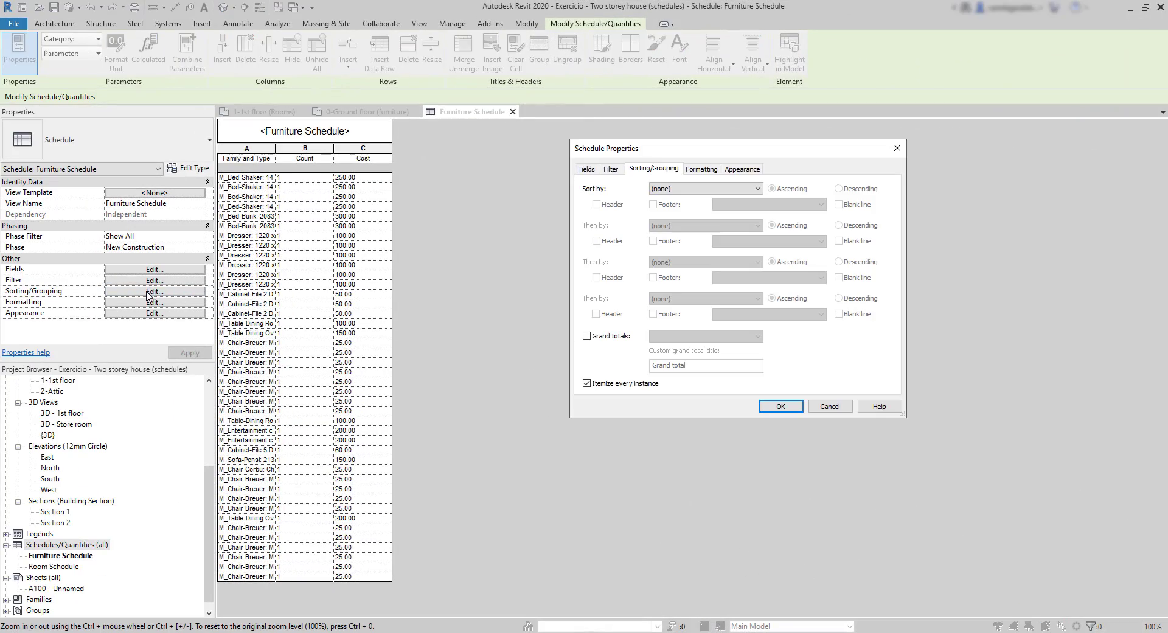
pyautogui.click(588, 384)
pyautogui.click(701, 189)
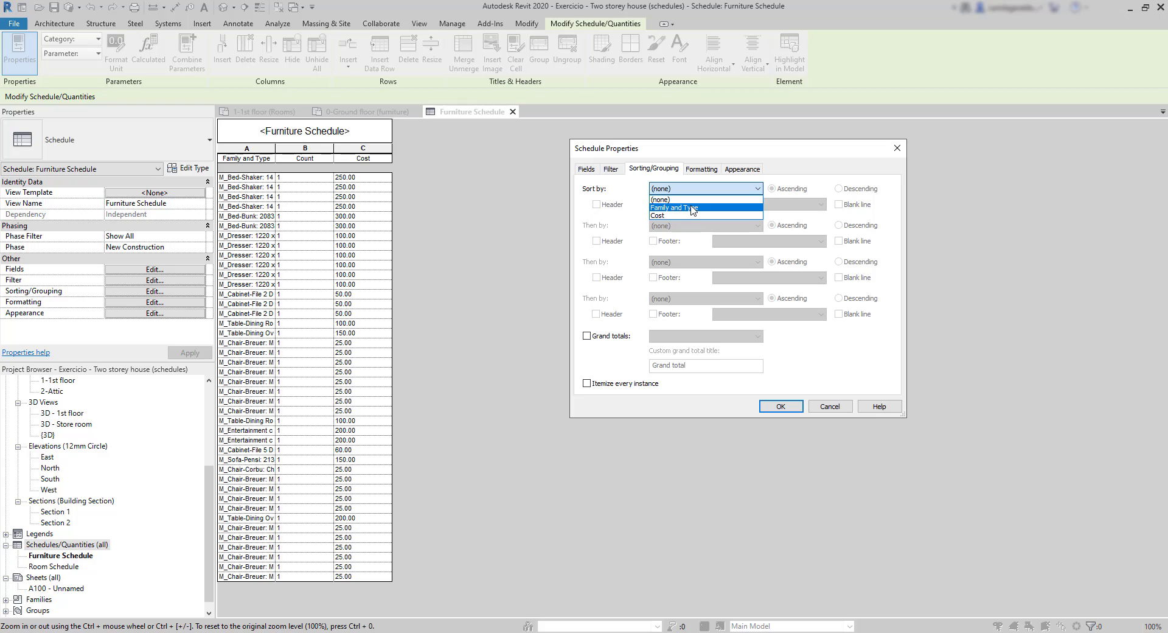
pyautogui.click(692, 207)
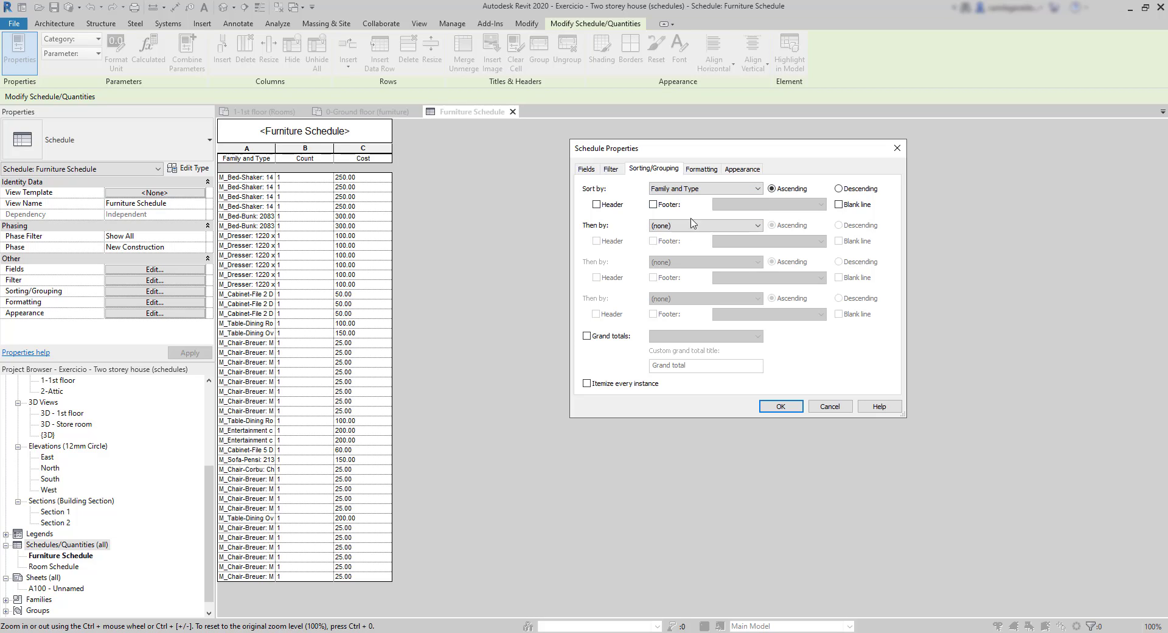
pyautogui.click(771, 406)
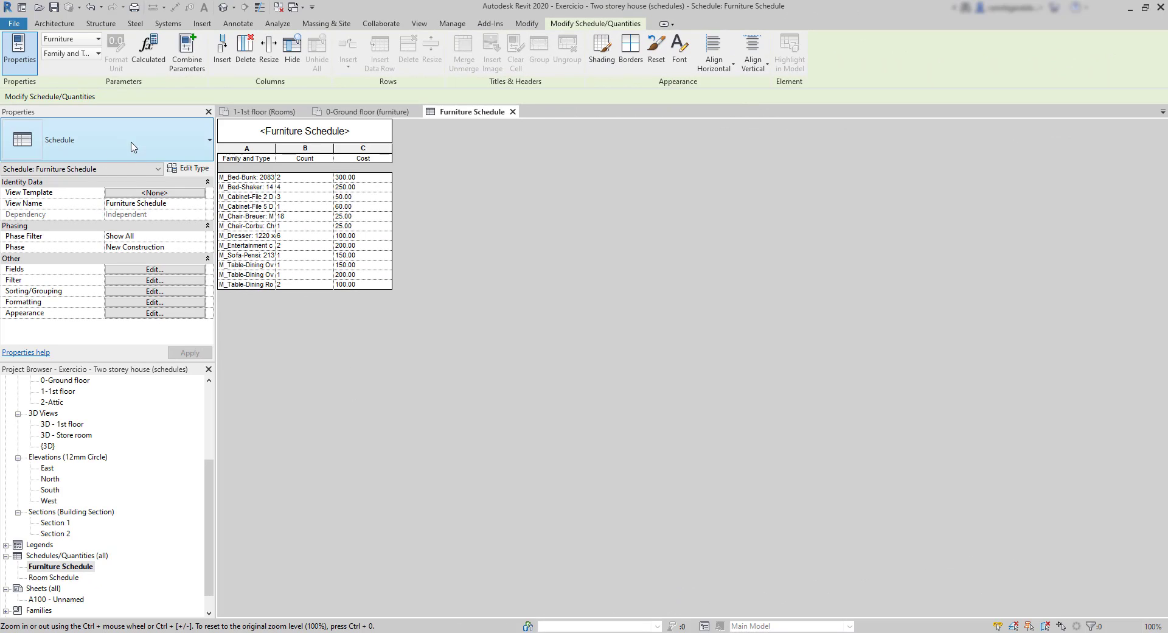
pyautogui.click(334, 355)
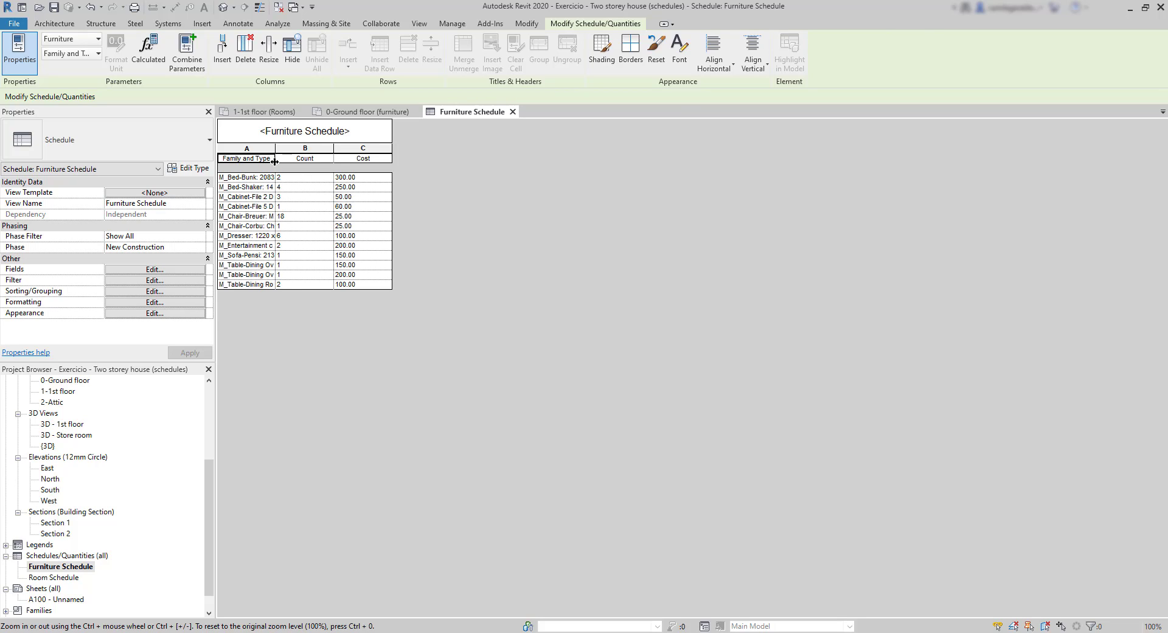
# - Widen the Family and Type column of the furniture schedule so the full type names fit
pyautogui.moveTo(275, 159); pyautogui.dragTo(368, 159)
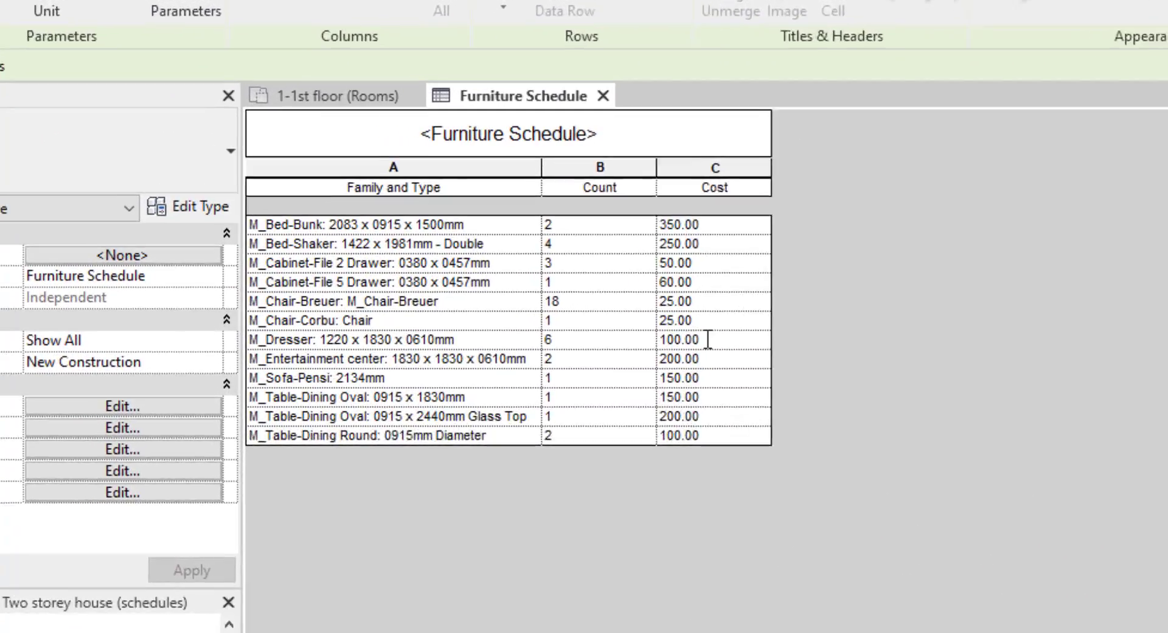
# - Try to set the cost of the M_Dresser: 1220 x 1830 x 0610mm type to 50 in the furniture schedule
pyautogui.click(463, 245)
pyautogui.write('5')
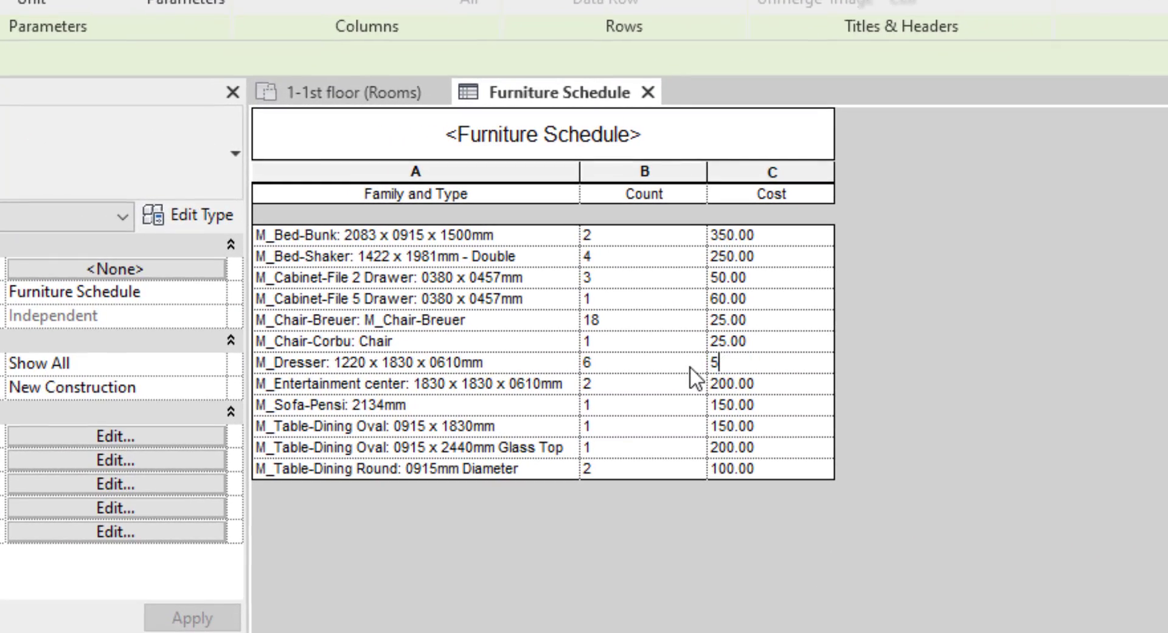
pyautogui.write('0')
pyautogui.press('Return')
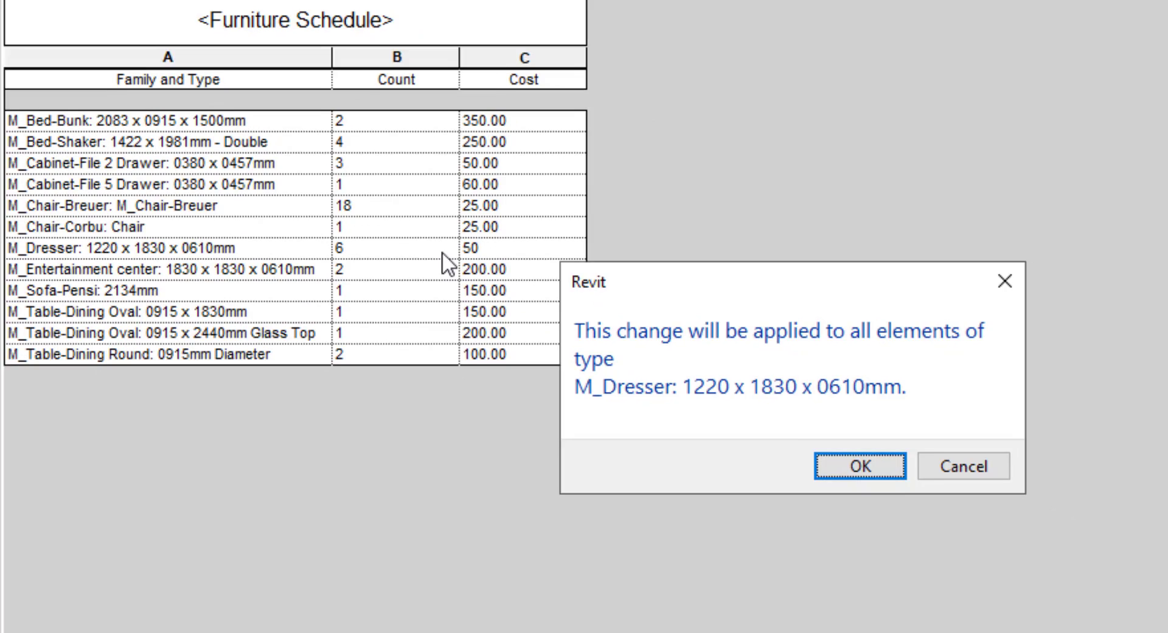
pyautogui.press('Return')
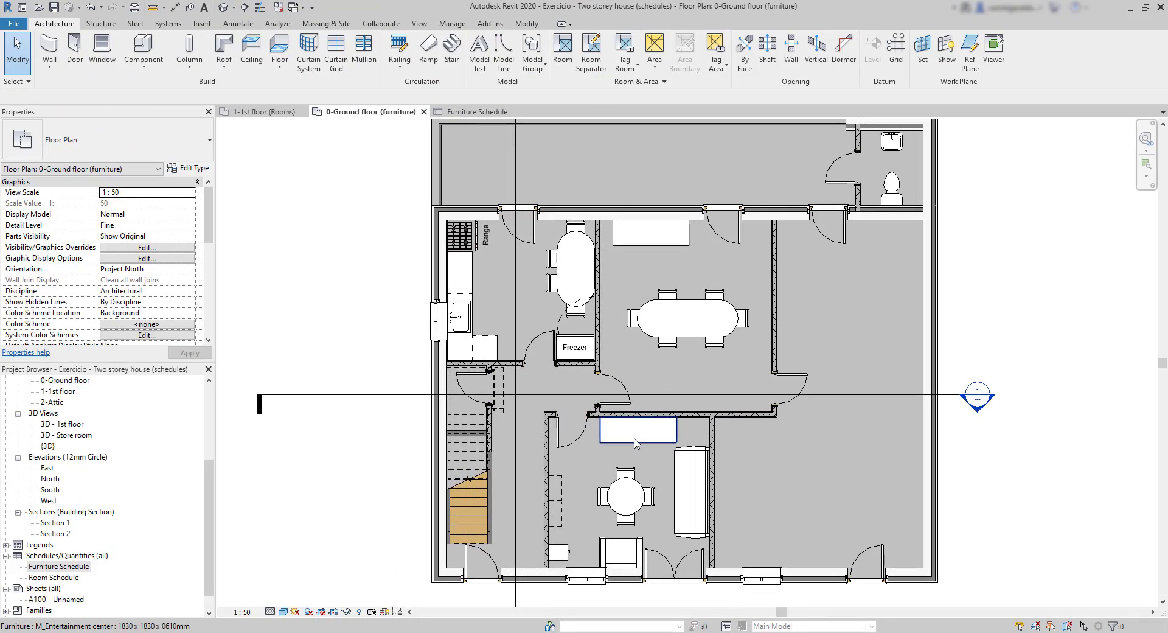
# - Examine the cost in the type properties of the M_Entertainment center below the section line on the ground floor furniture plan
pyautogui.click(636, 443)
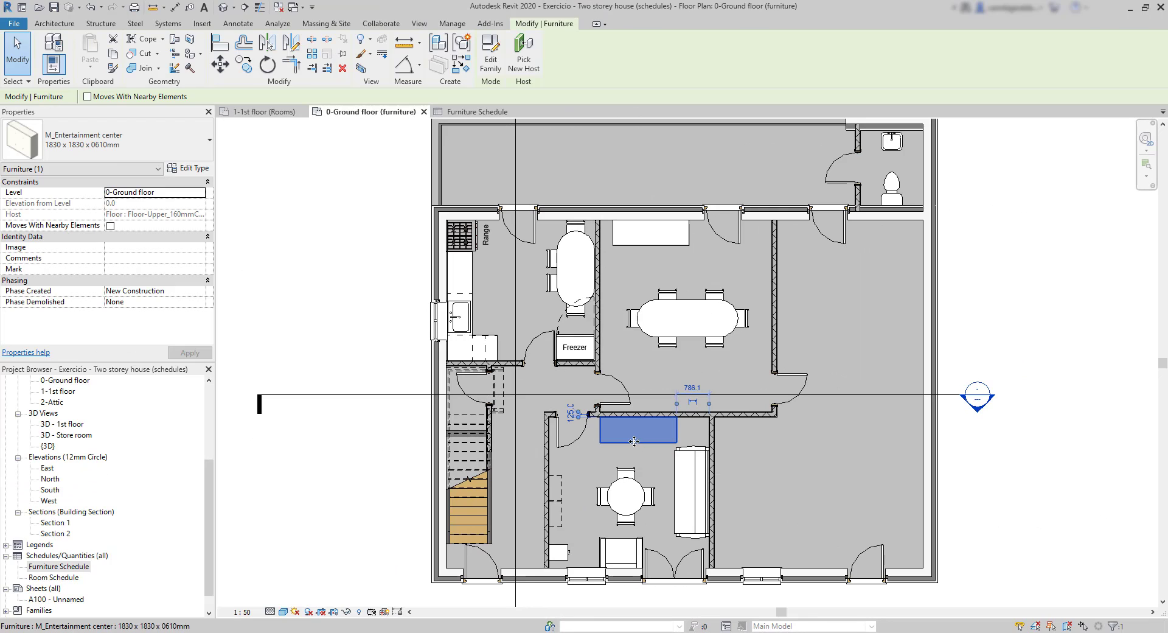
pyautogui.click(188, 168)
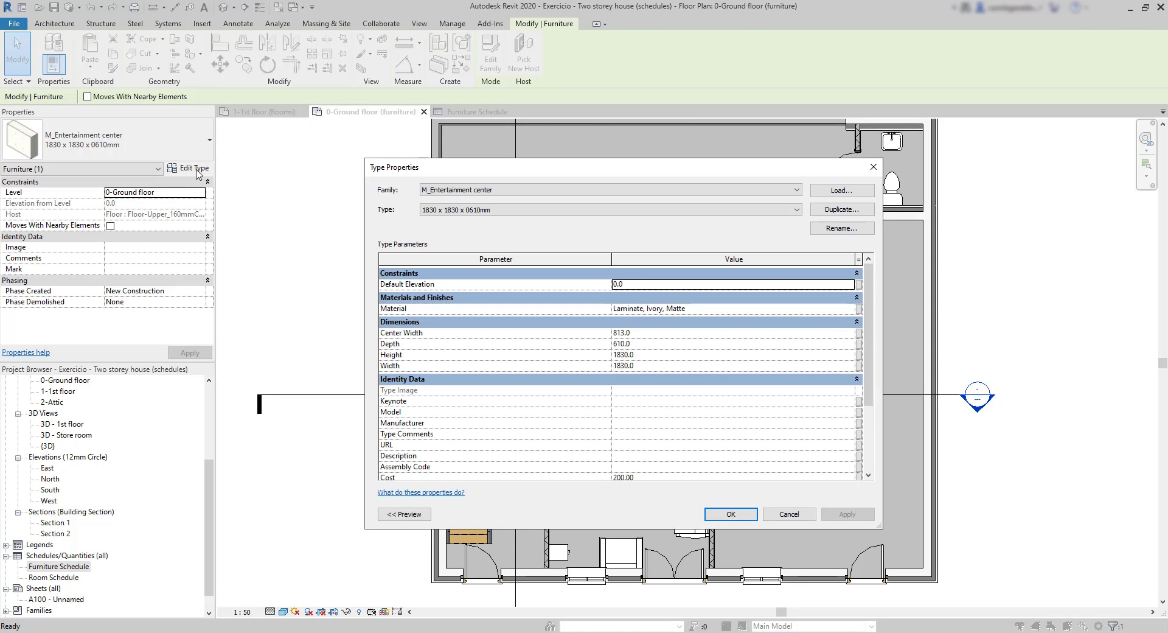
pyautogui.scroll(-1, 610, 382)
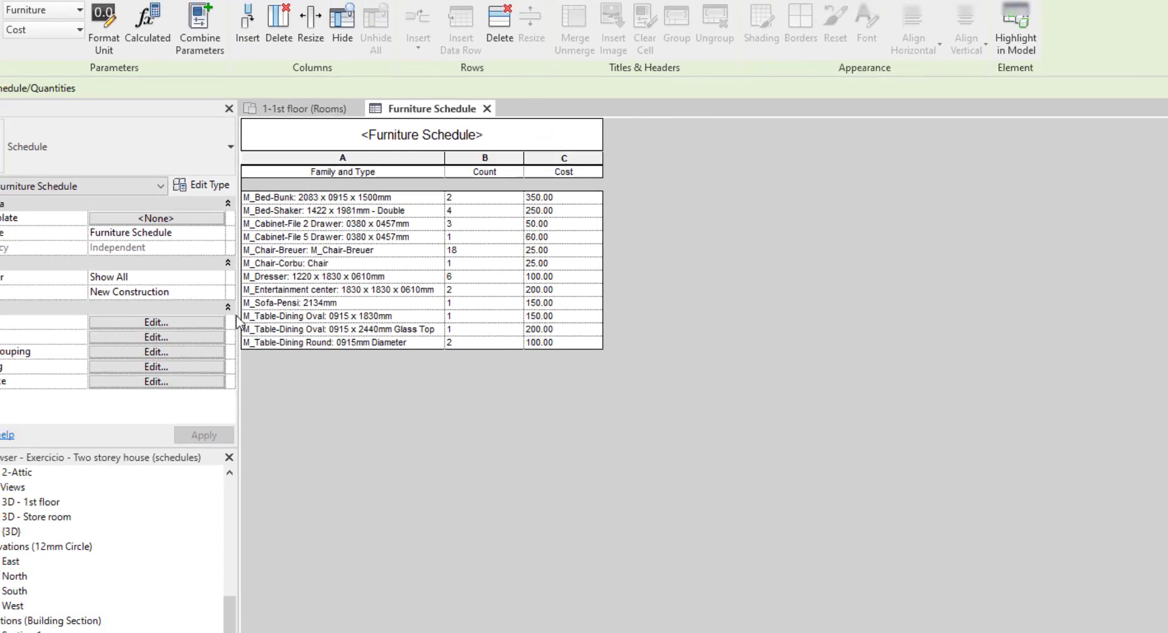
# - Add a calculated field named Total Cost to the furniture schedule, with type Currency and the formula Cost
pyautogui.click(147, 270)
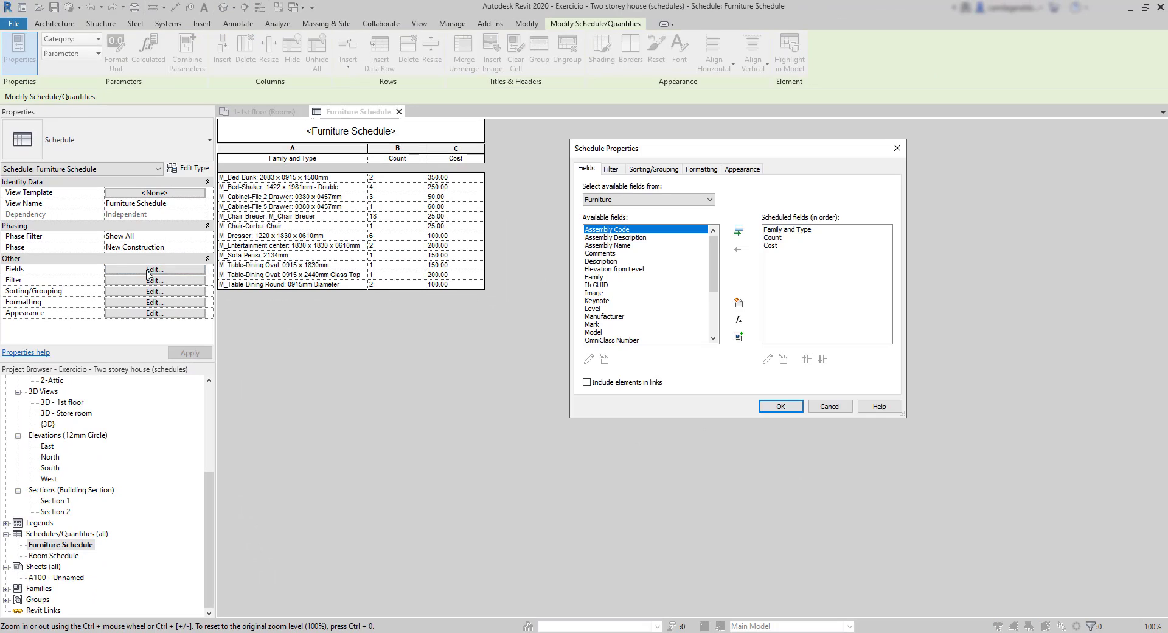
pyautogui.click(738, 320)
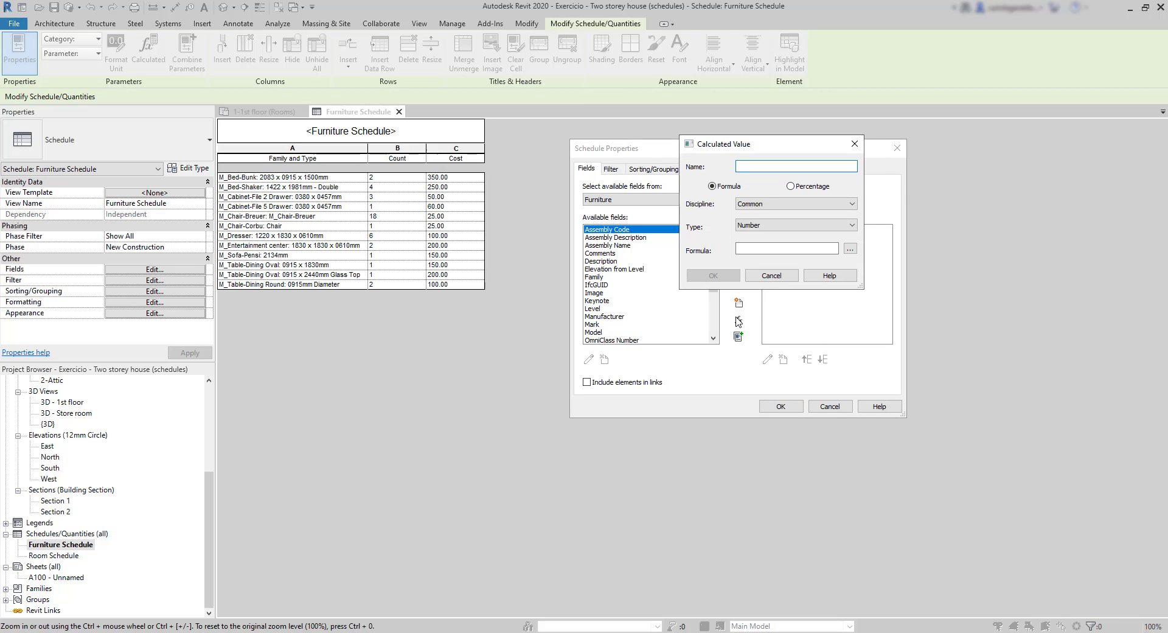
pyautogui.write('Total Cost')
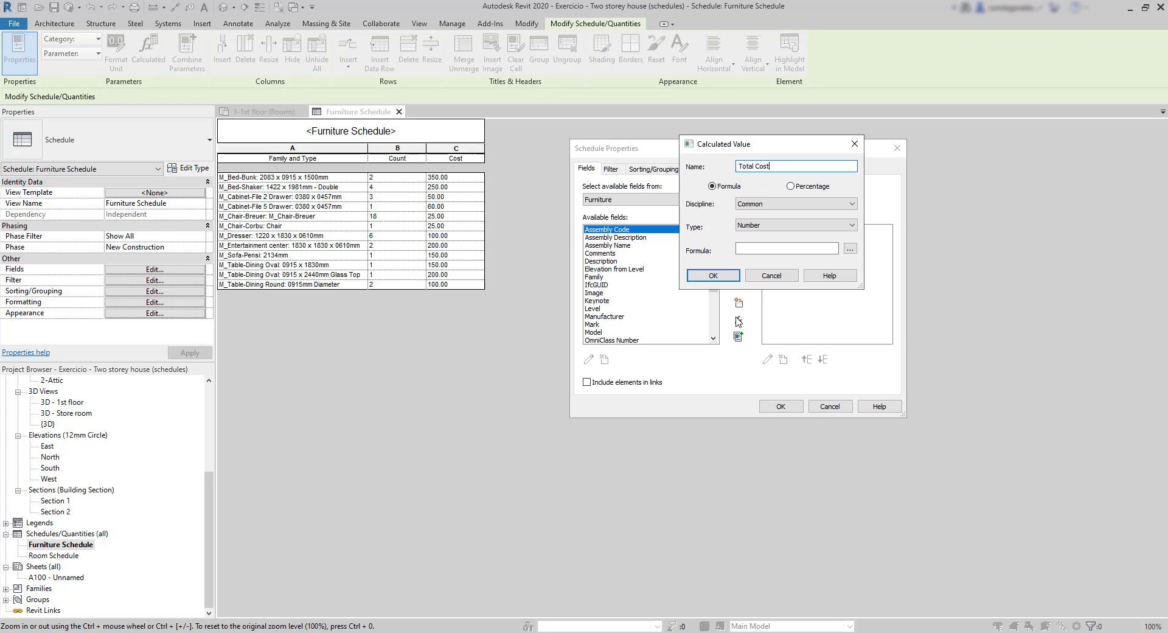
pyautogui.click(848, 226)
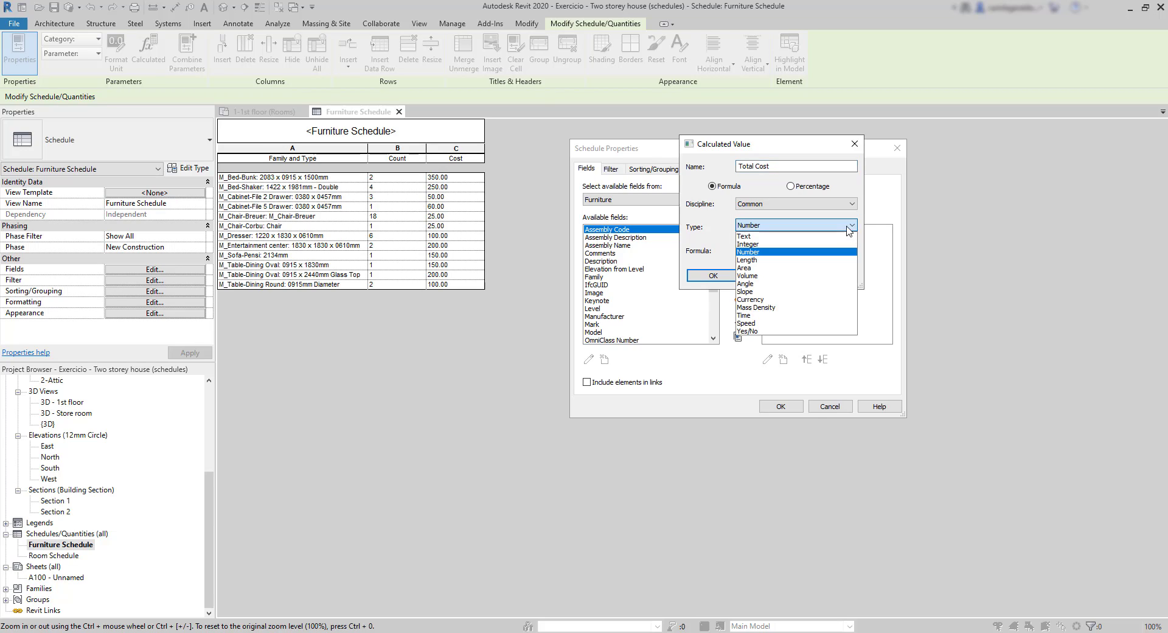
pyautogui.click(782, 300)
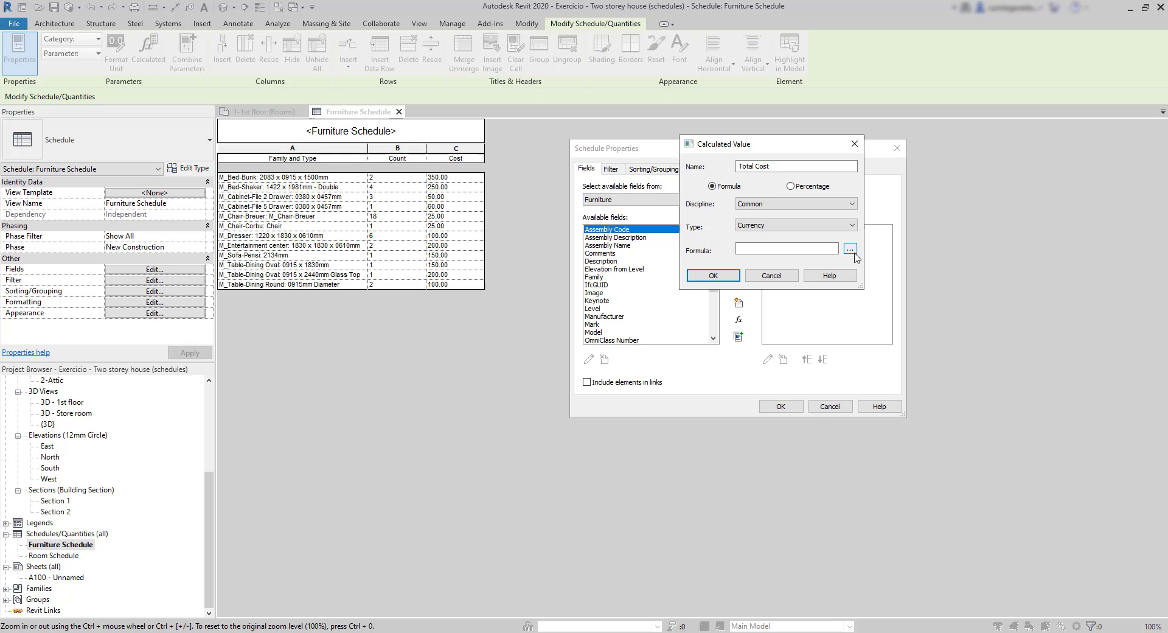
pyautogui.click(850, 249)
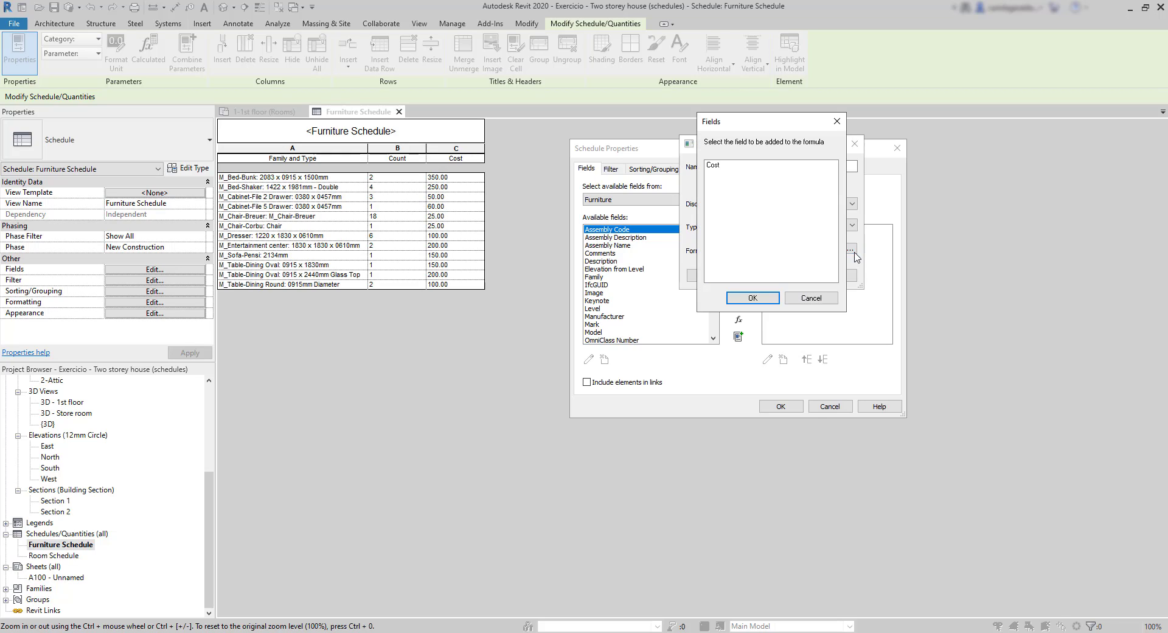
pyautogui.click(722, 166)
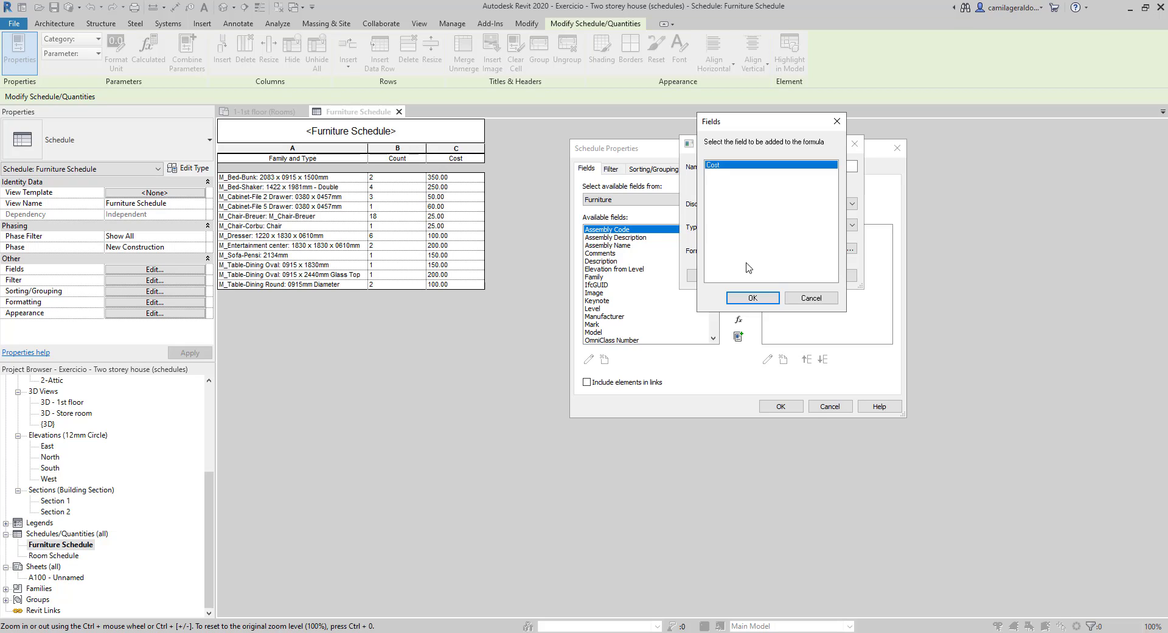
pyautogui.click(750, 297)
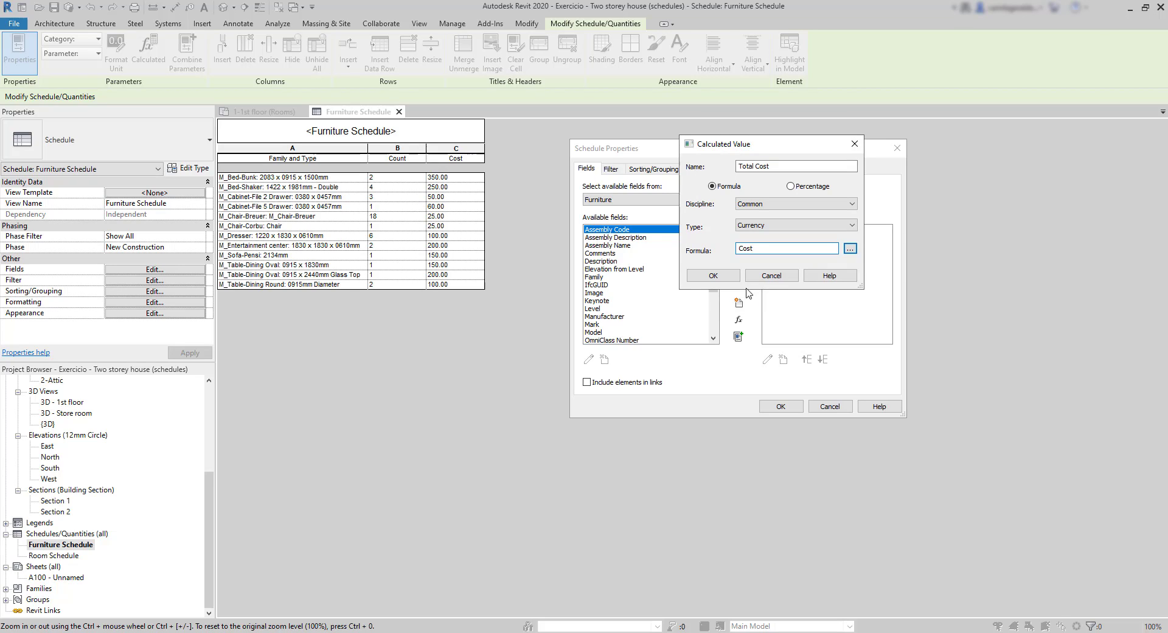
pyautogui.click(714, 276)
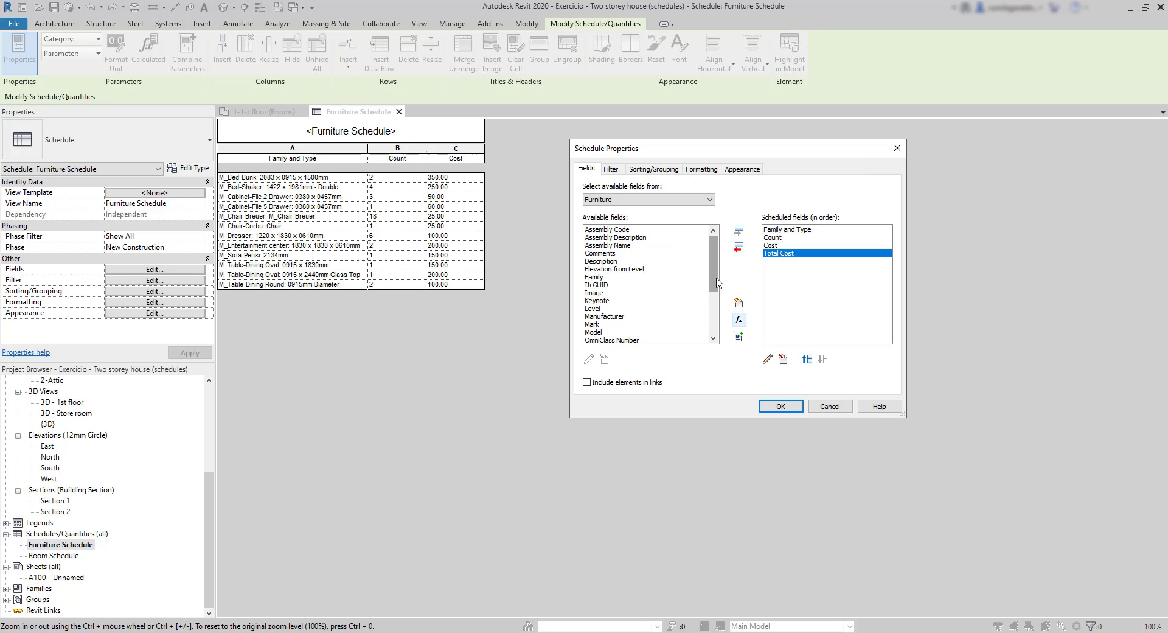
pyautogui.click(785, 406)
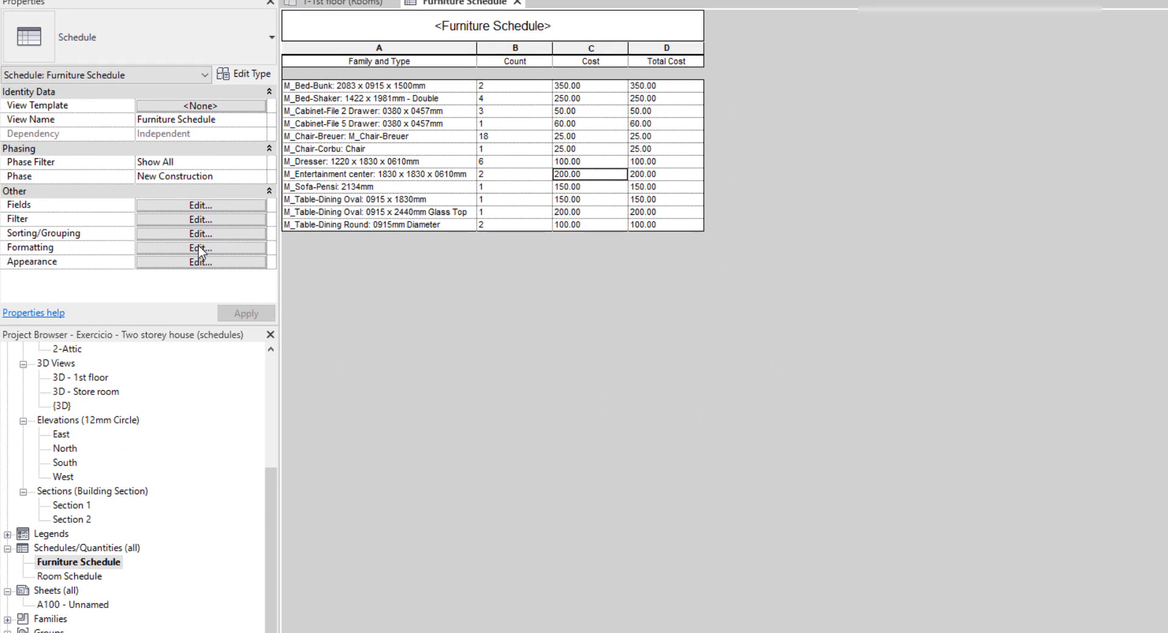
# - Format the Total Cost field of the furniture schedule to calculate totals
pyautogui.click(201, 248)
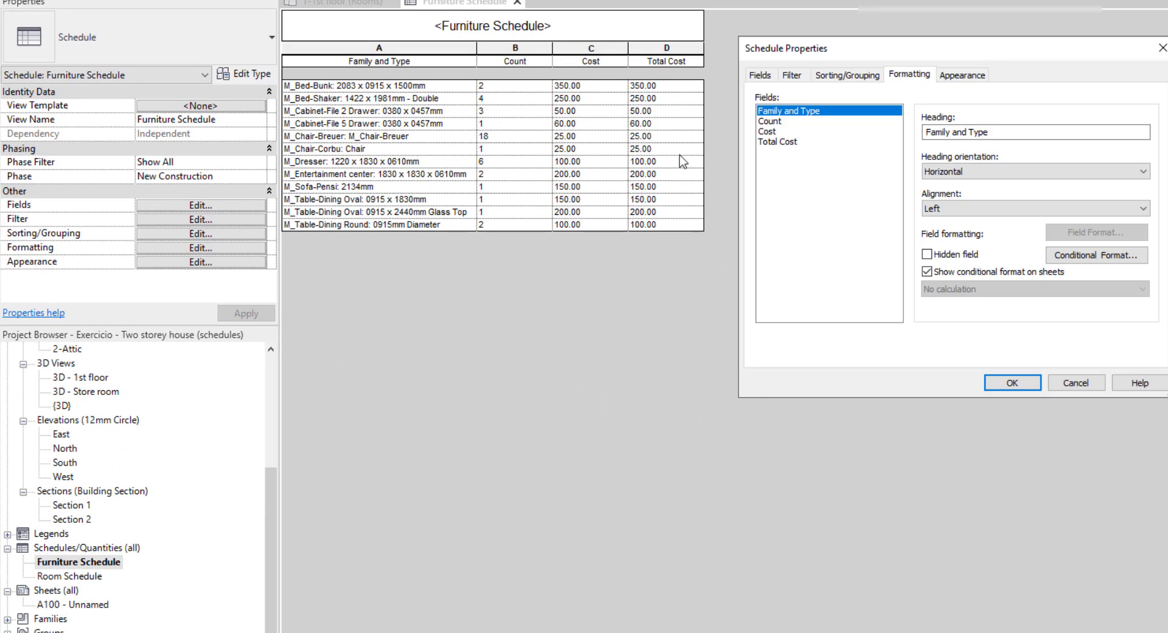
pyautogui.click(791, 142)
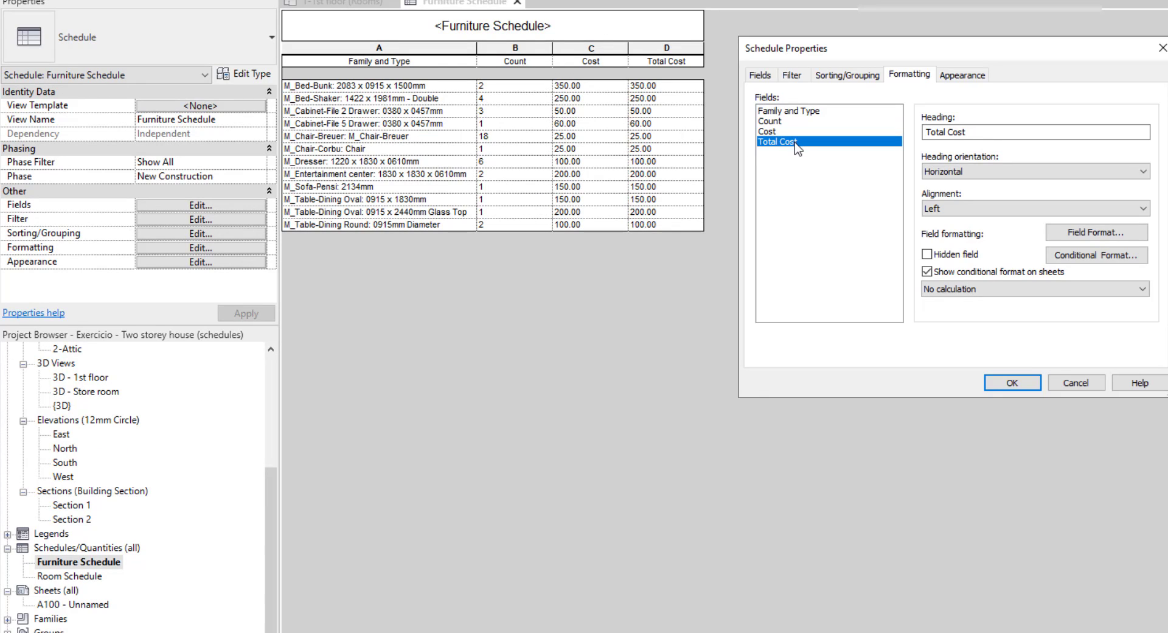
pyautogui.click(966, 290)
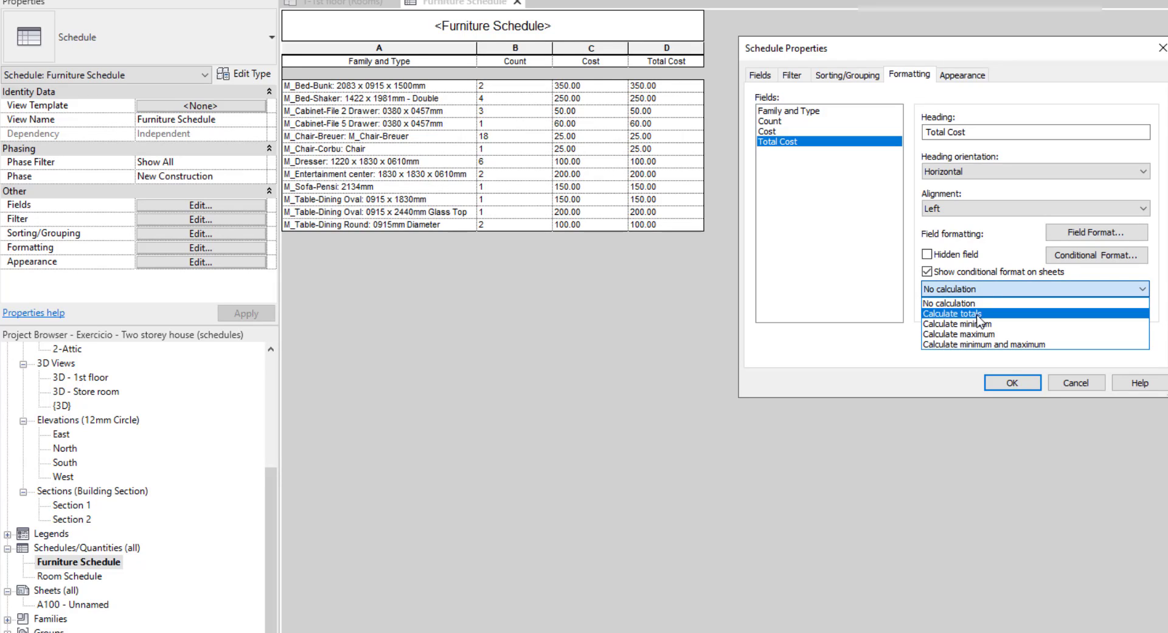
pyautogui.click(970, 311)
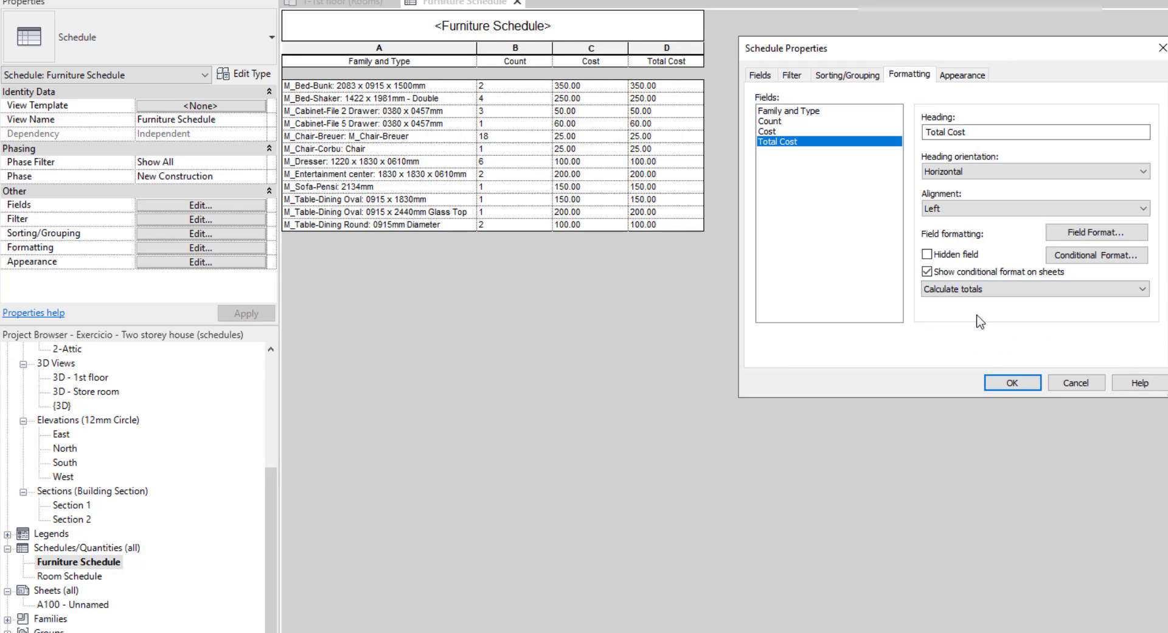
pyautogui.click(1013, 382)
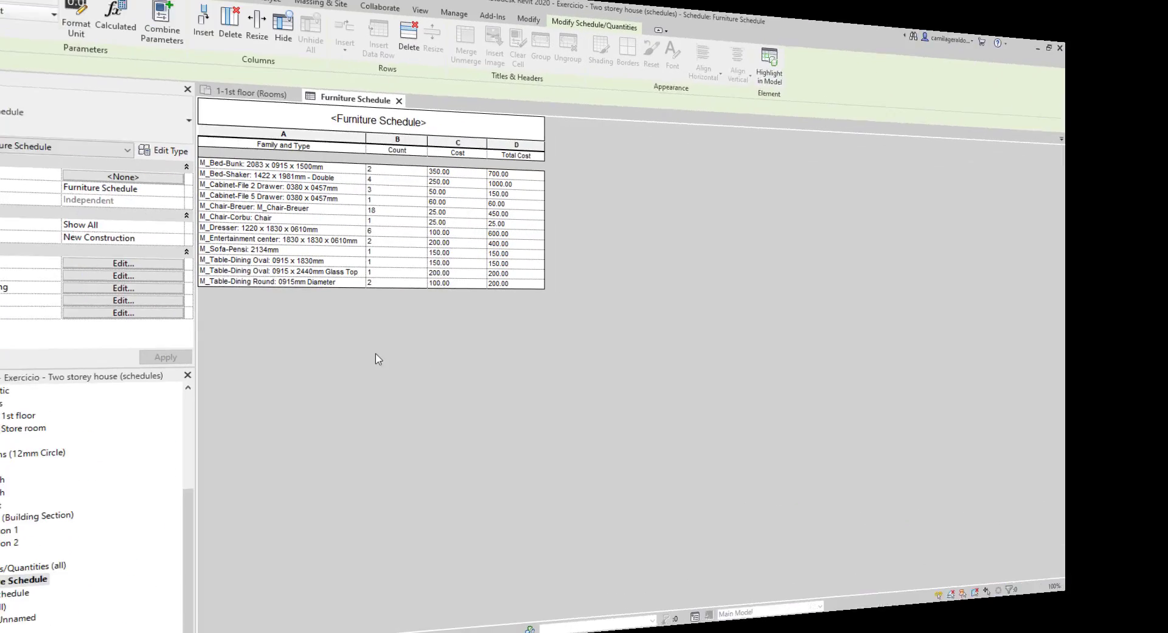
# - Turn on grand totals for the furniture schedule with the Title, count, and totals option
pyautogui.click(123, 288)
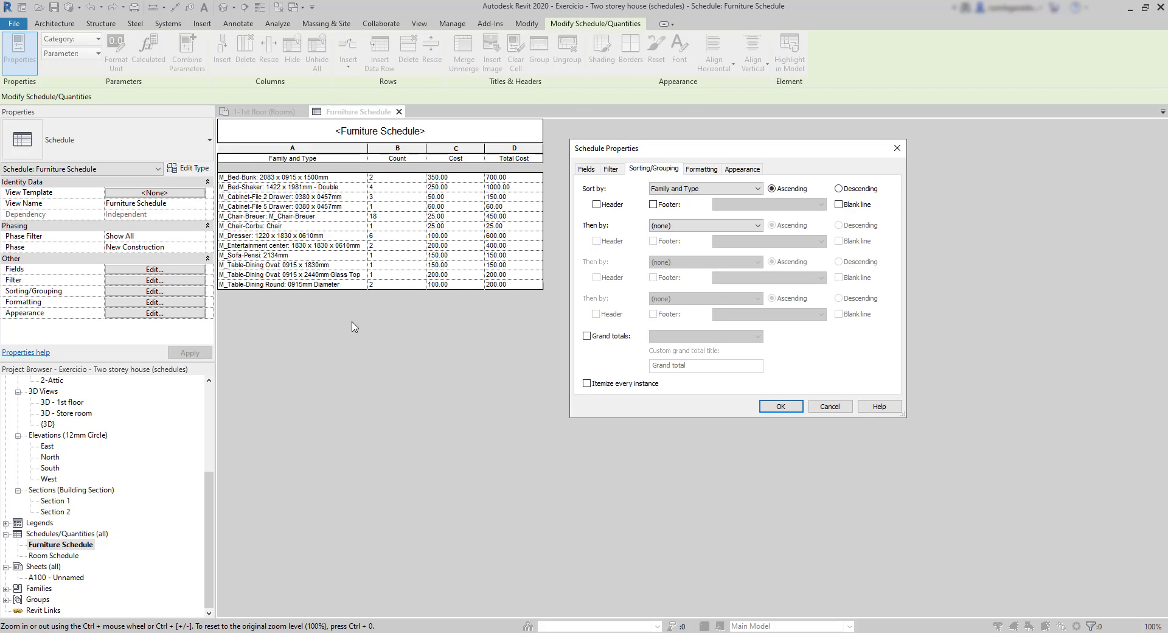
pyautogui.click(588, 337)
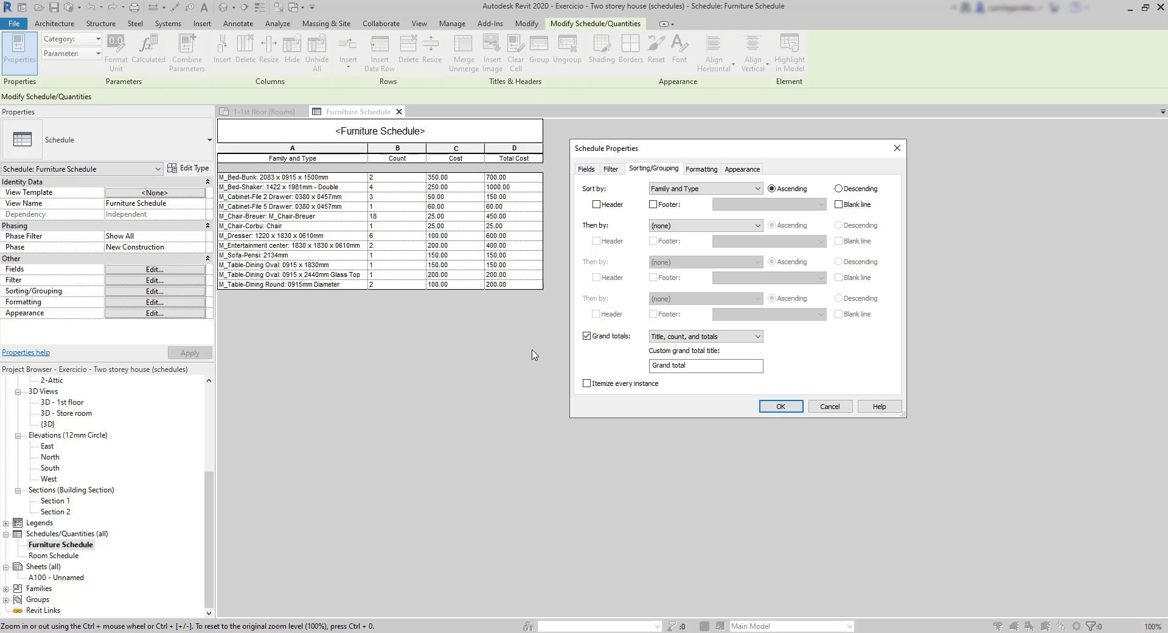
pyautogui.click(769, 407)
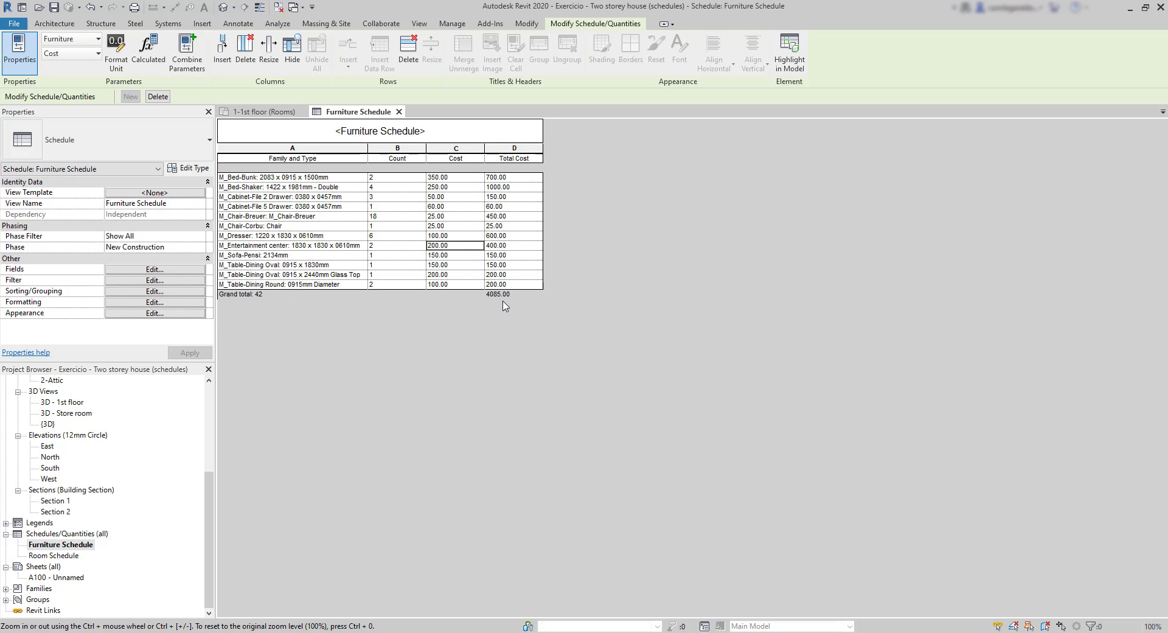
# - Change the furniture schedule's grand totals option to Title and totals
pyautogui.click(152, 291)
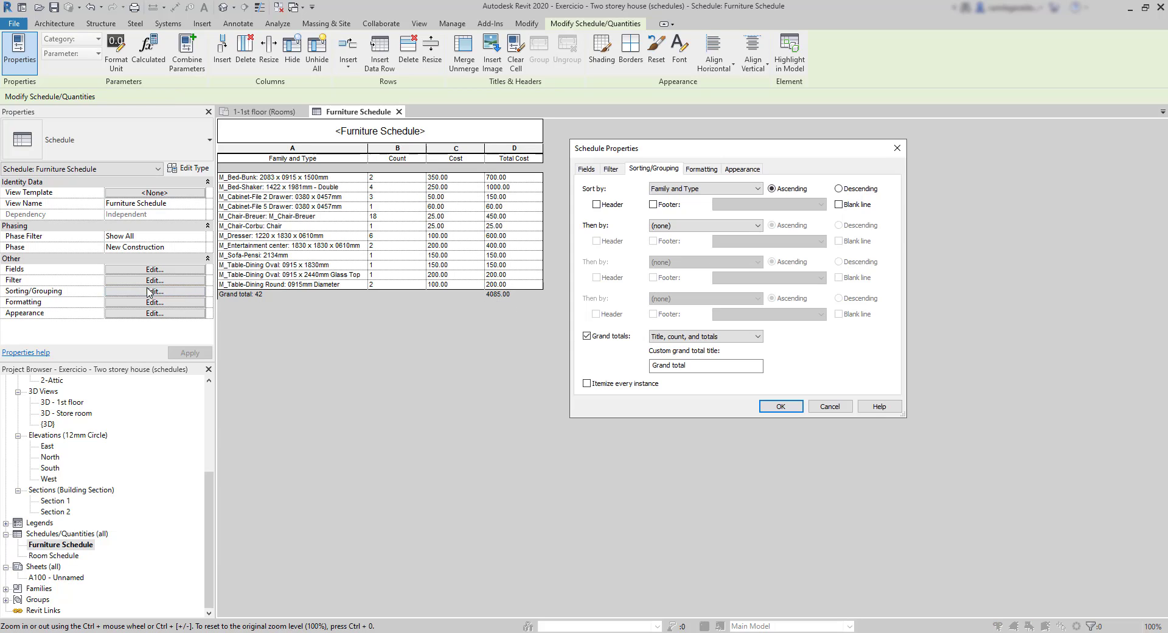
pyautogui.click(697, 338)
pyautogui.click(690, 355)
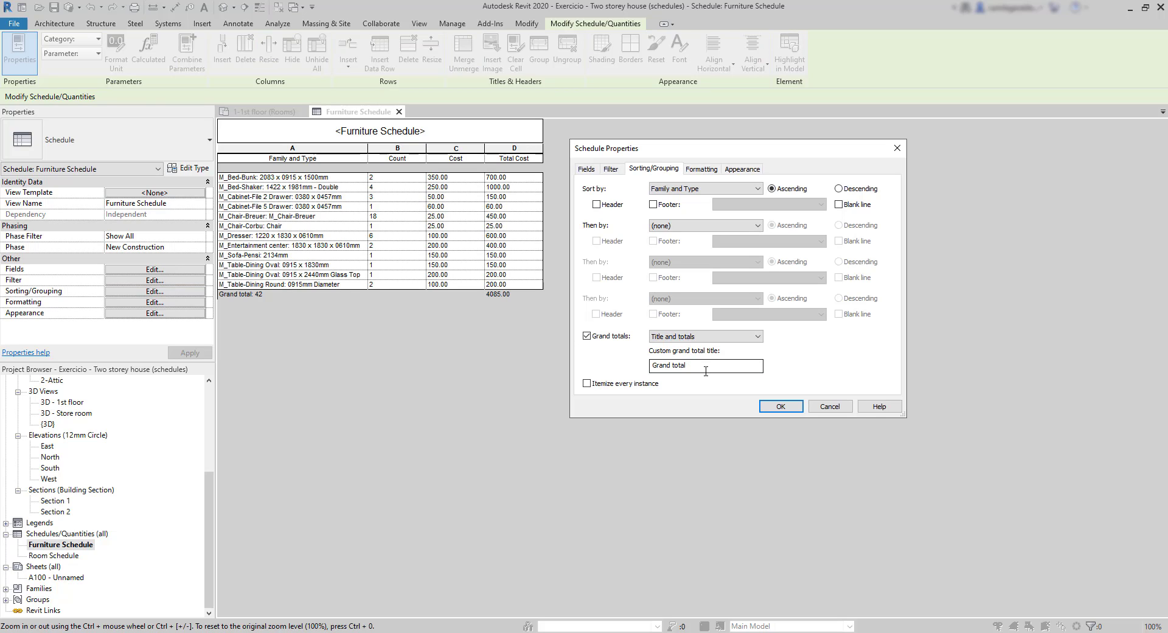
pyautogui.click(782, 407)
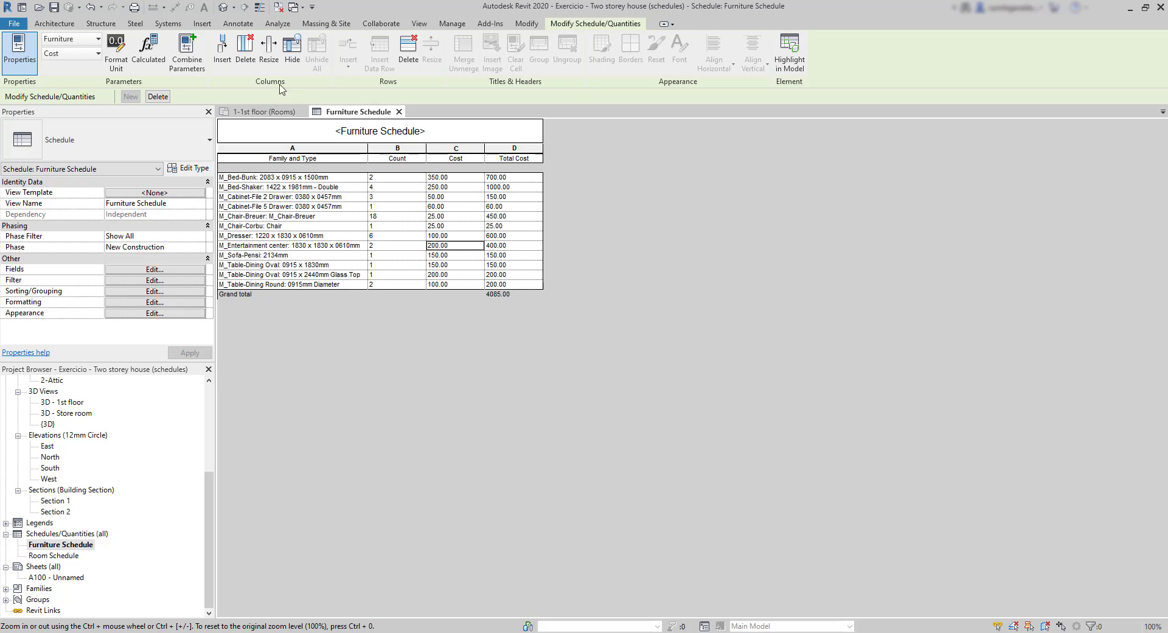
# - Rename the Cost column heading of the furniture schedule as Unit Cost
pyautogui.click(396, 338)
pyautogui.click(456, 158)
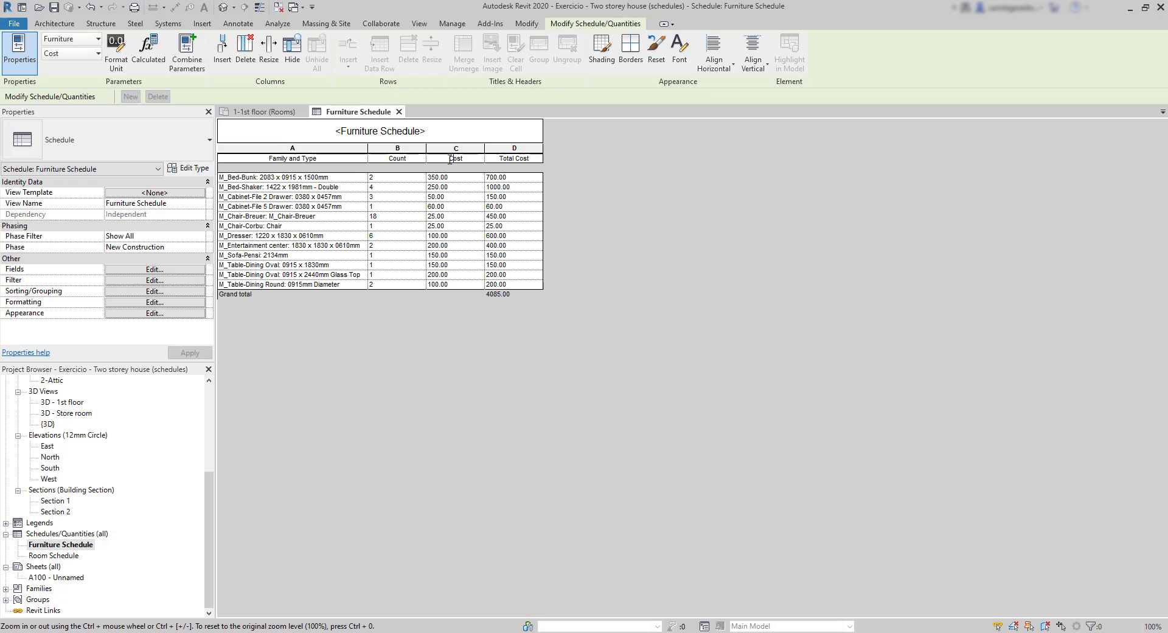
pyautogui.click(451, 159)
pyautogui.write('Unit')
pyautogui.press('Return')
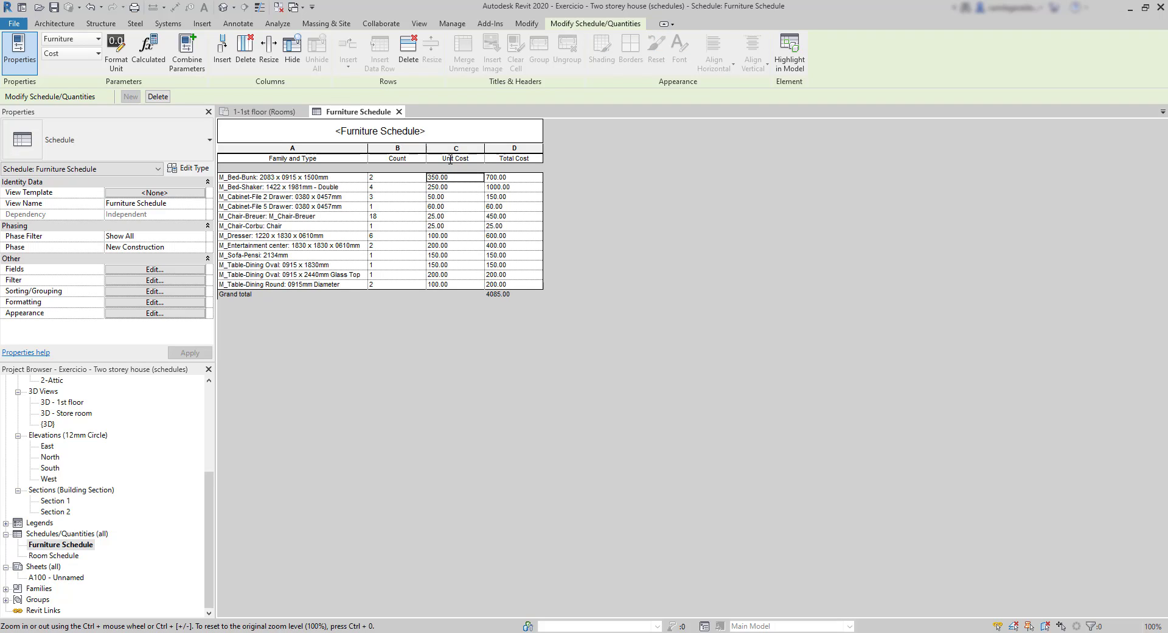